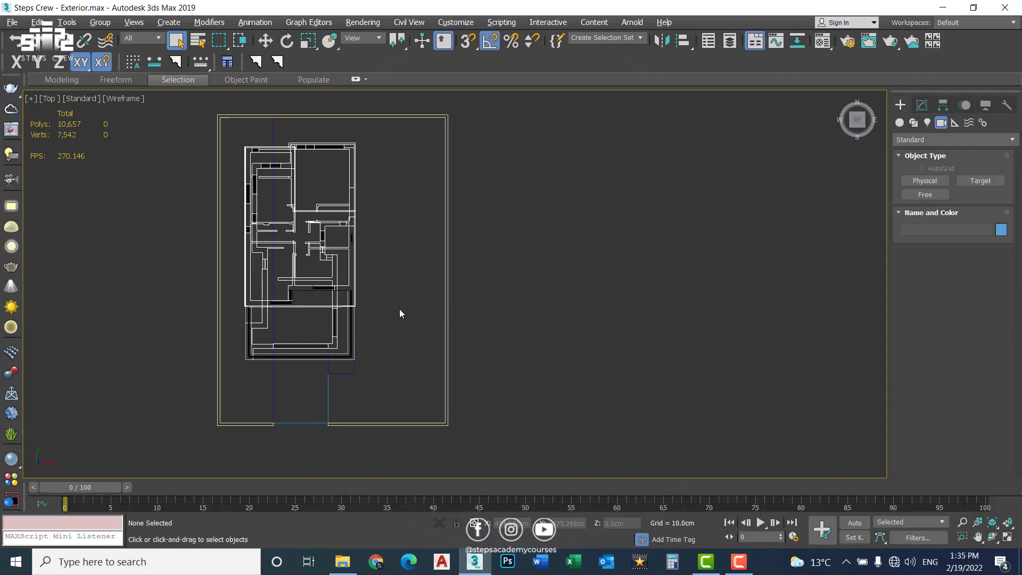
# Step: Drag a targeted physical camera in the Top view from the plot's front corner toward the house
pyautogui.scroll(2, 401, 314)
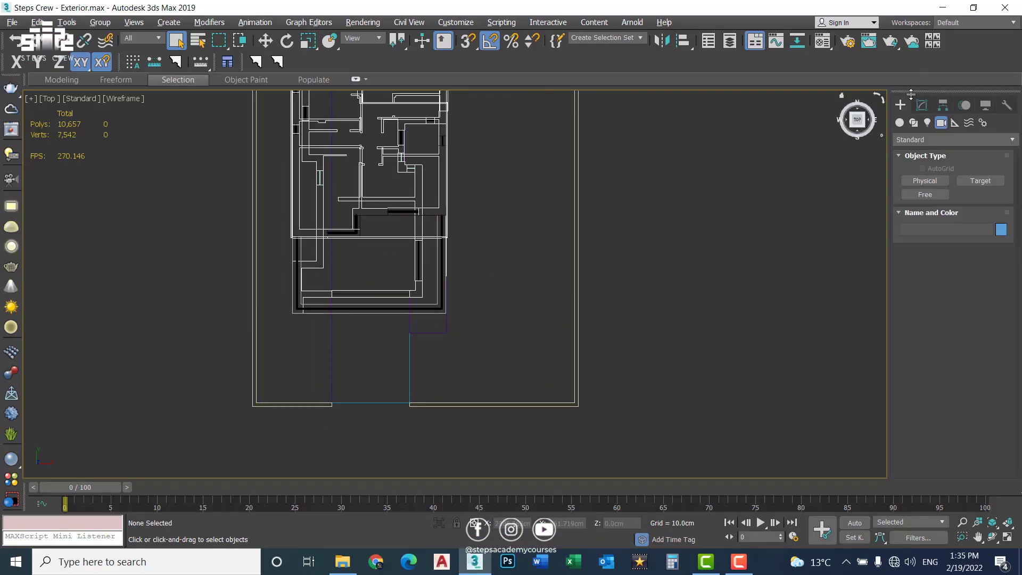
pyautogui.click(925, 181)
pyautogui.moveTo(567, 421); pyautogui.dragTo(384, 229)
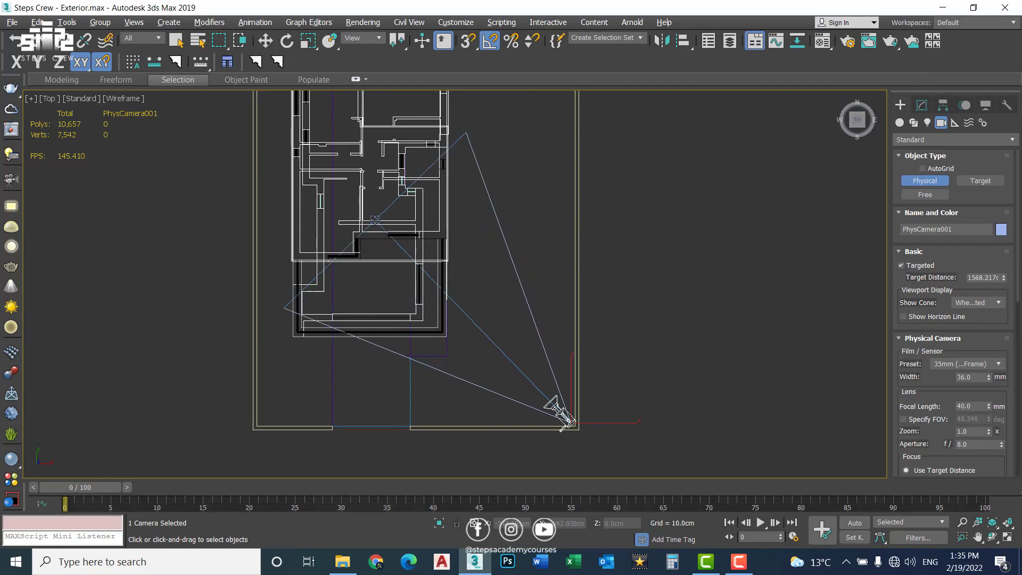
# Step: Switch the lower-left viewport to the camera view, shaded, and open its shading options
pyautogui.hotkey('alt', 'w')
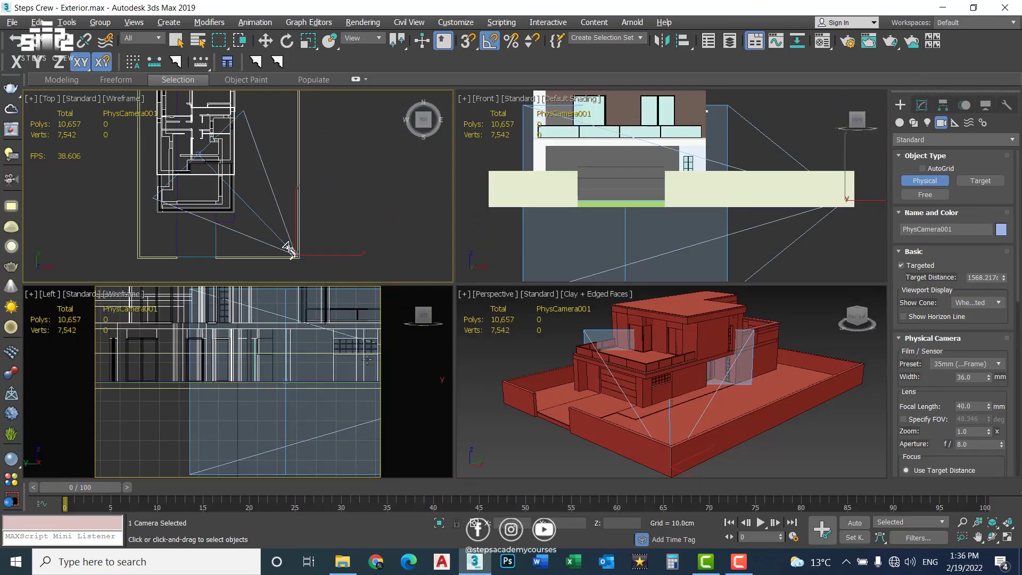
pyautogui.rightClick(260, 394)
pyautogui.press('c')
pyautogui.press('F3')
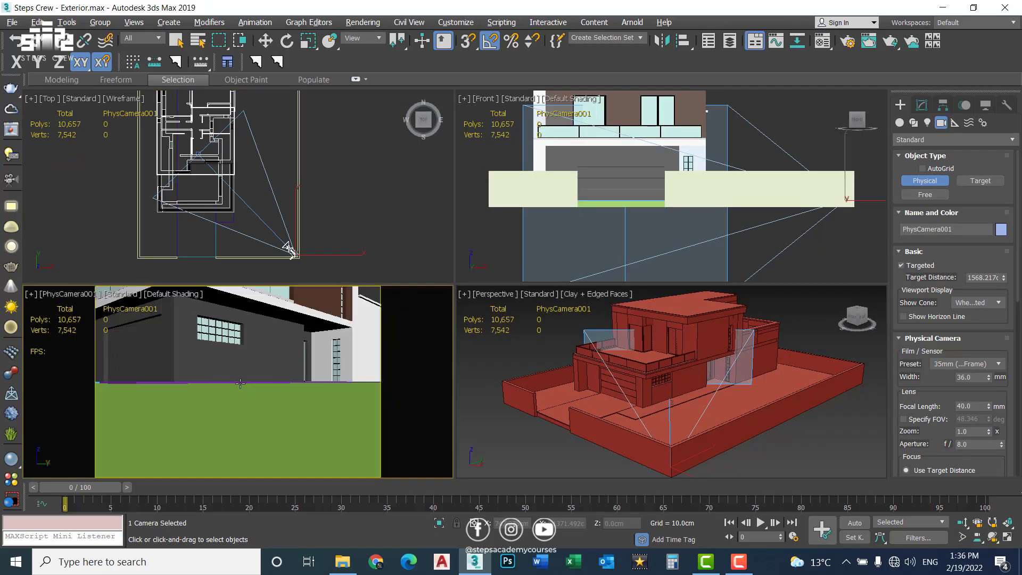
pyautogui.click(165, 293)
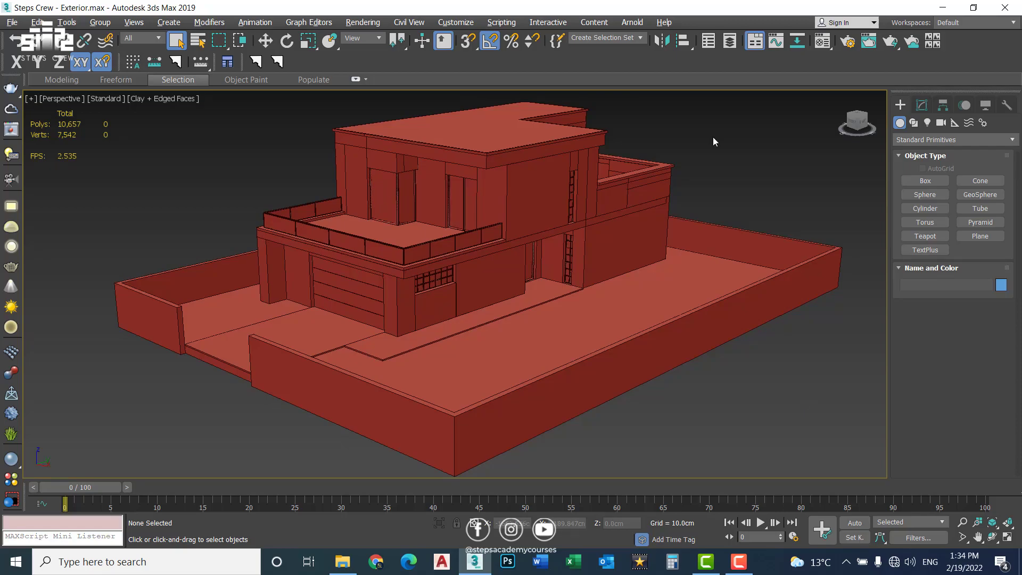
# Step: Maximize a single viewport showing the house's top wireframe plan
pyautogui.hotkey('alt', 'w')
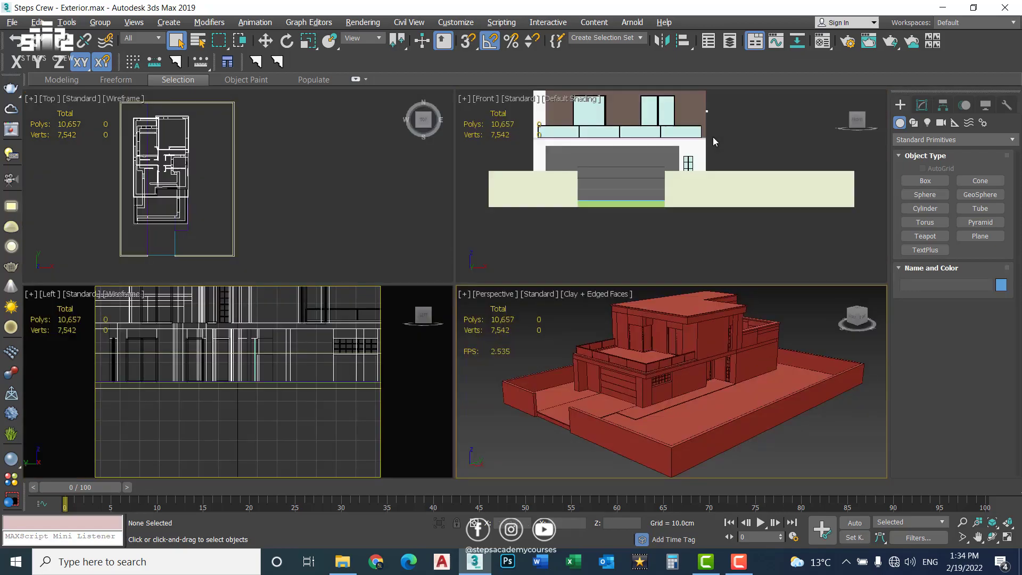
pyautogui.click(285, 149)
pyautogui.hotkey('alt', 'w')
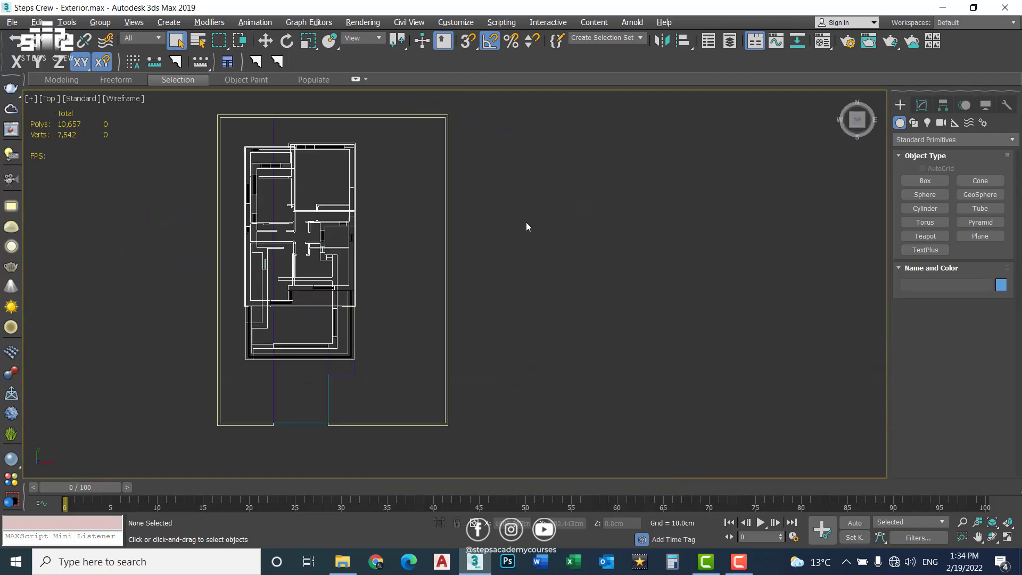
pyautogui.hotkey('alt', 'w')
pyautogui.click(639, 373)
pyautogui.hotkey('alt', 'w')
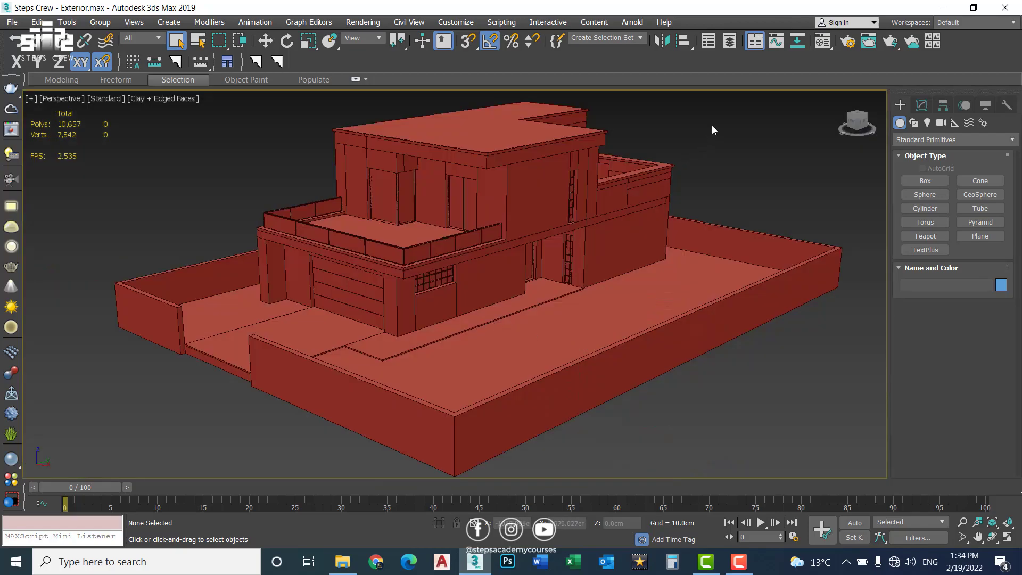
pyautogui.press('t')
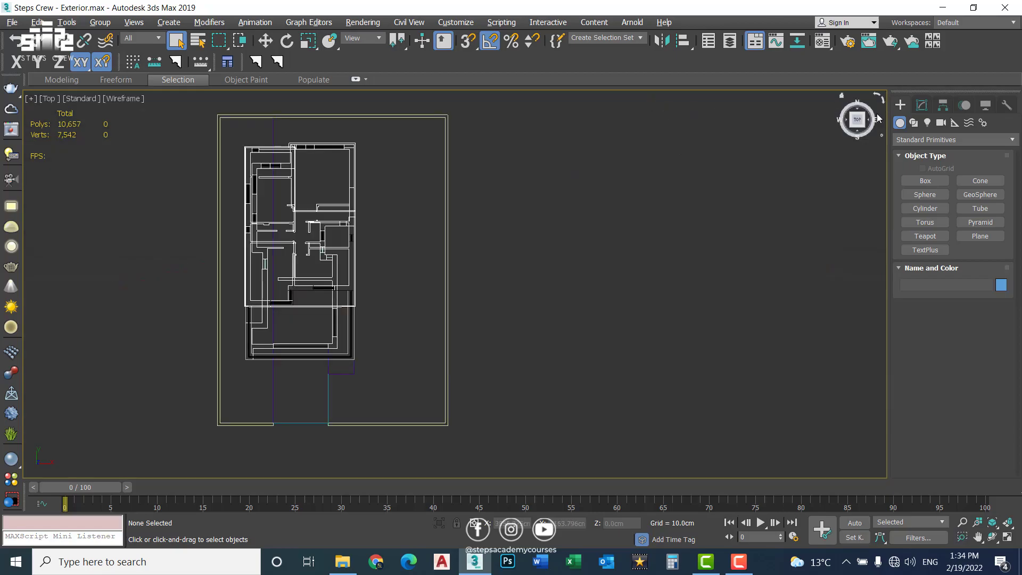
# Step: Drag PhysCamera001 right of the plot, aimed up the plan with a 1440.087 cm target distance
pyautogui.click(941, 122)
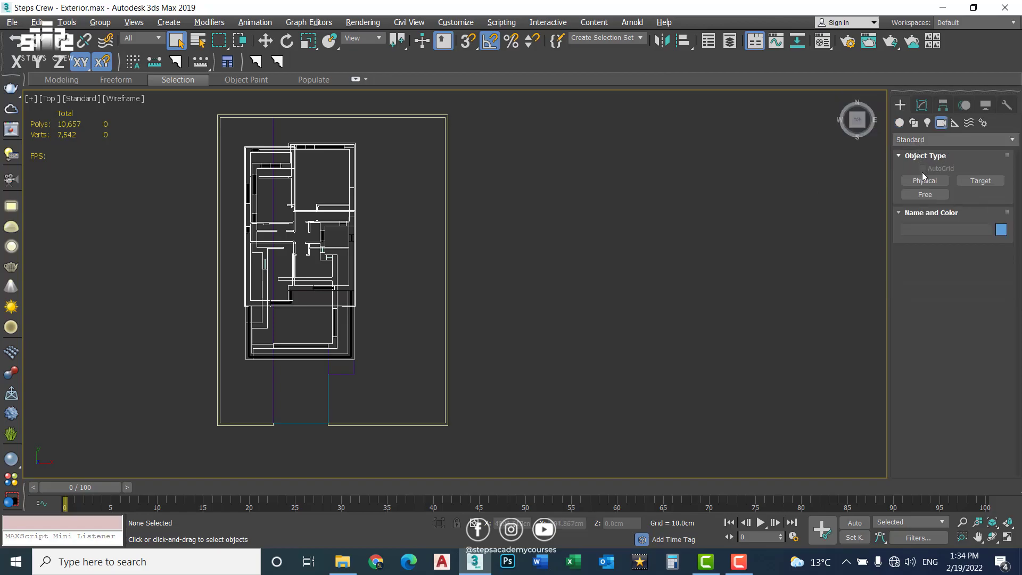
pyautogui.click(931, 184)
pyautogui.rightClick(504, 178)
pyautogui.click(937, 178)
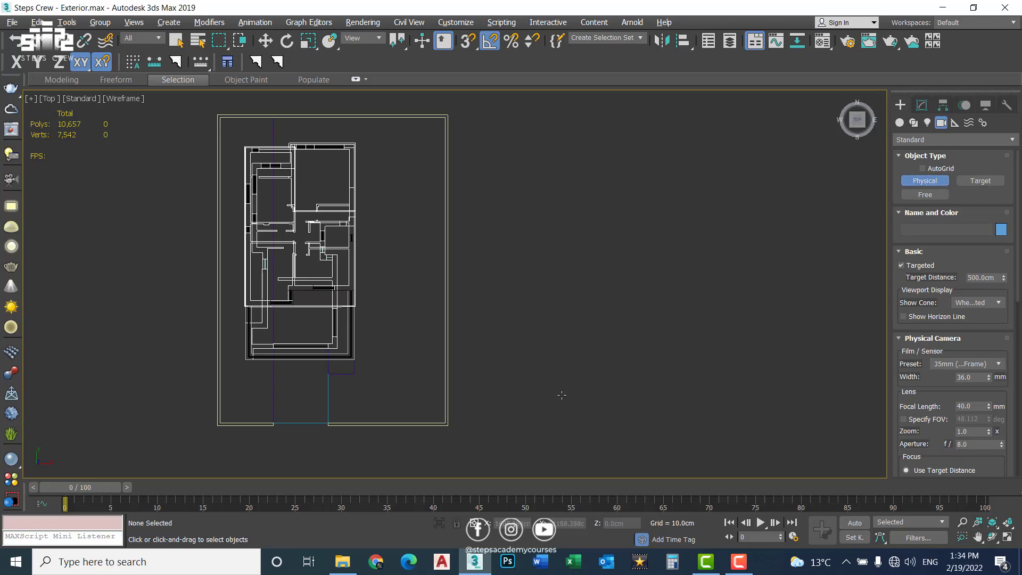
pyautogui.moveTo(562, 395)
pyautogui.mouseDown()
pyautogui.moveTo(516, 300)
pyautogui.moveTo(534, 214)
pyautogui.mouseUp()
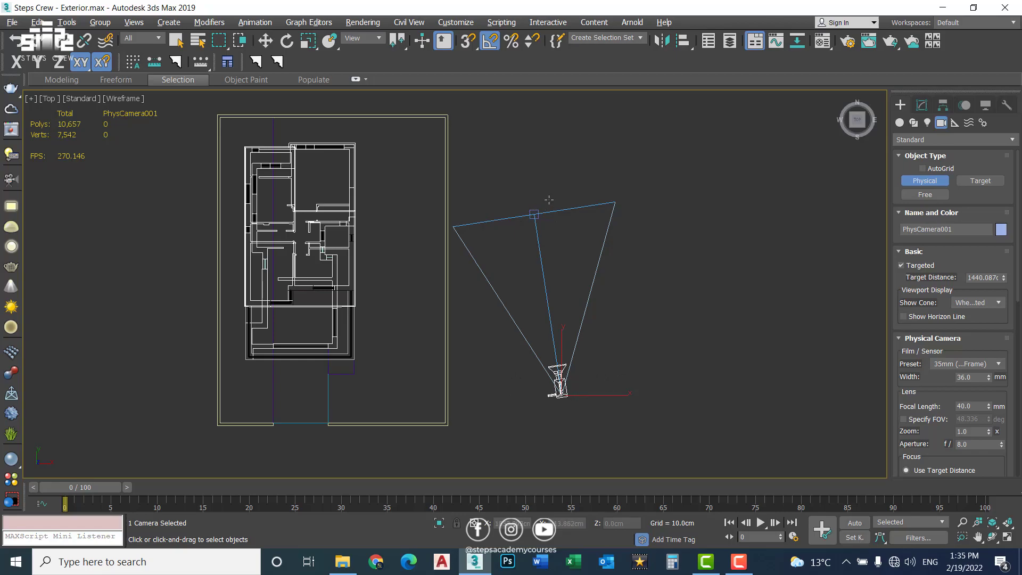
# Step: Exit camera creation and select the trial camera's target
pyautogui.rightClick(559, 224)
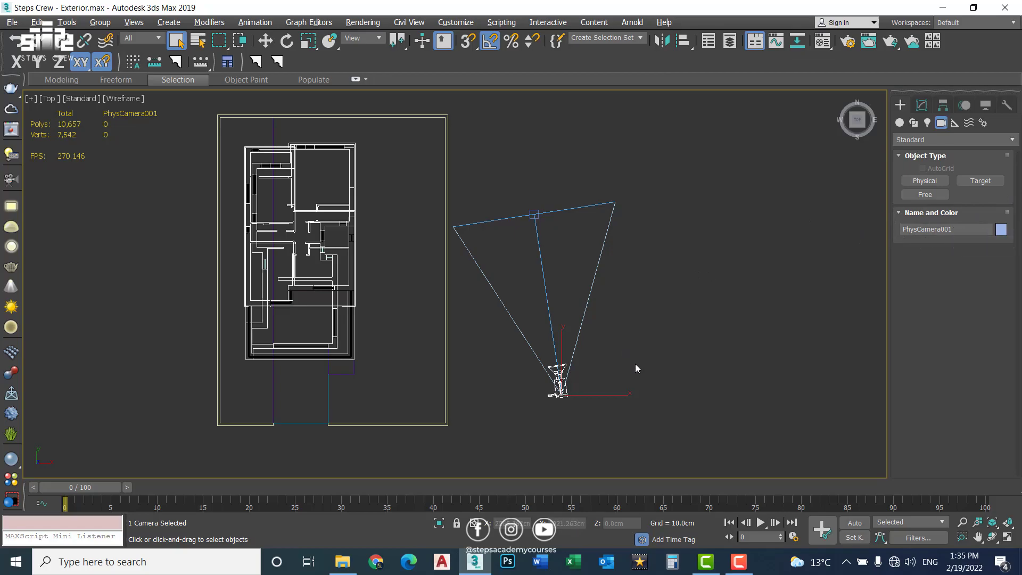
pyautogui.click(535, 214)
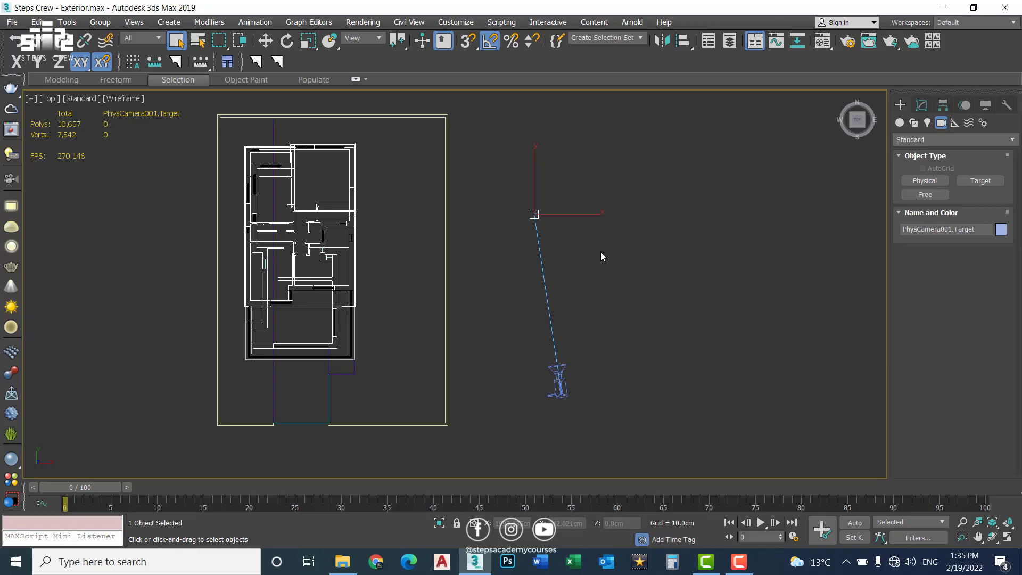
# Step: Delete the trial camera and target, then pan and zoom the top plan
pyautogui.press('Delete')
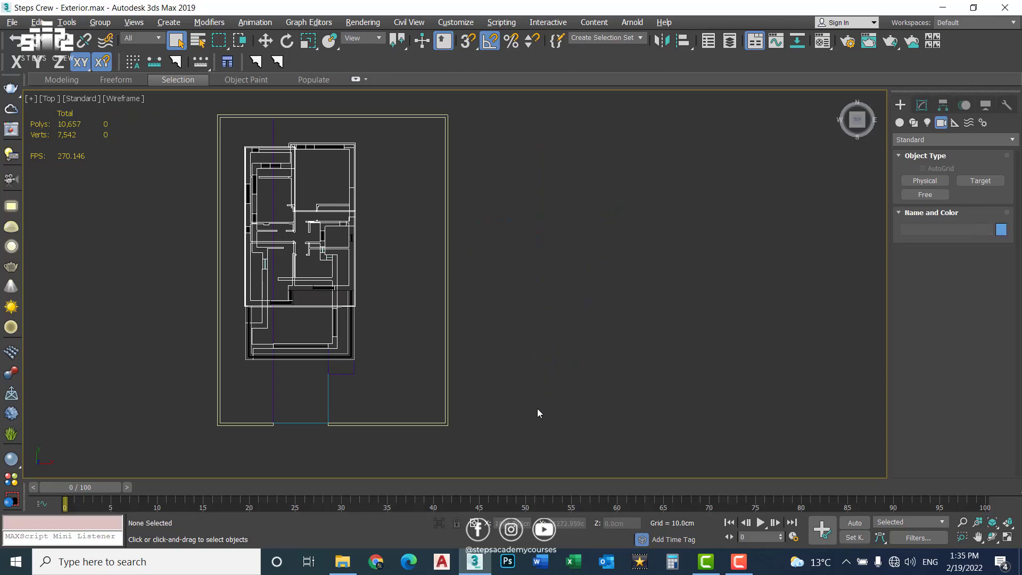
pyautogui.moveTo(372, 390); pyautogui.dragTo(471, 359, button='middle')
pyautogui.scroll(2, 470, 359)
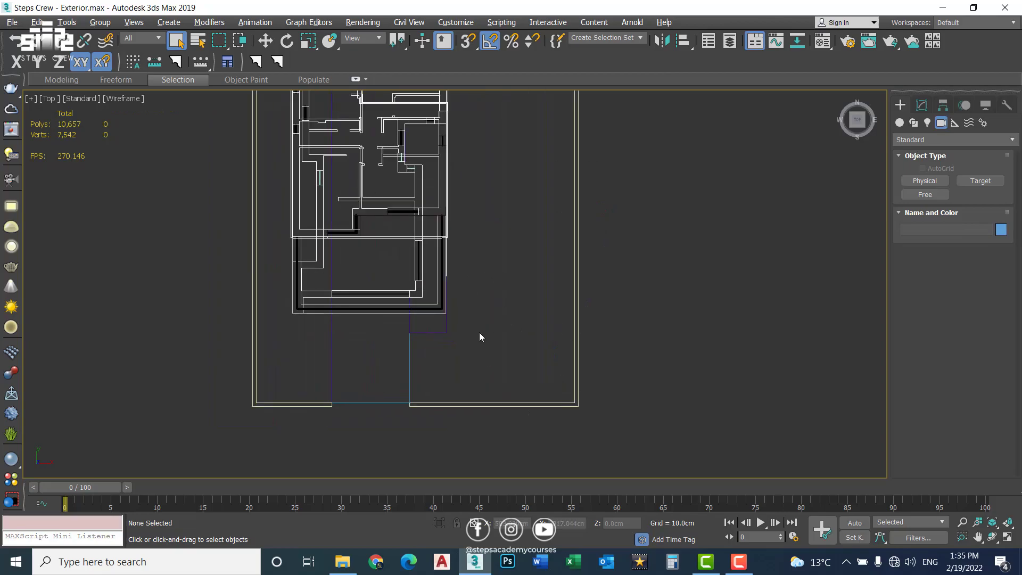
# Step: Place a new physical camera at the plot's lower-right corner, target distance 1568.217 cm, in four views
pyautogui.click(925, 181)
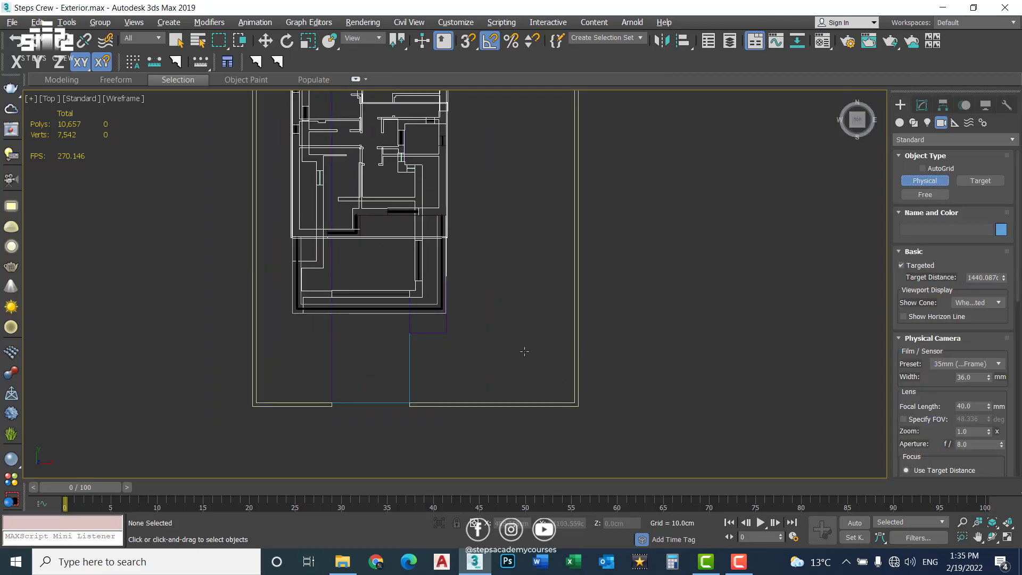
pyautogui.moveTo(563, 395); pyautogui.dragTo(564, 418, button='middle')
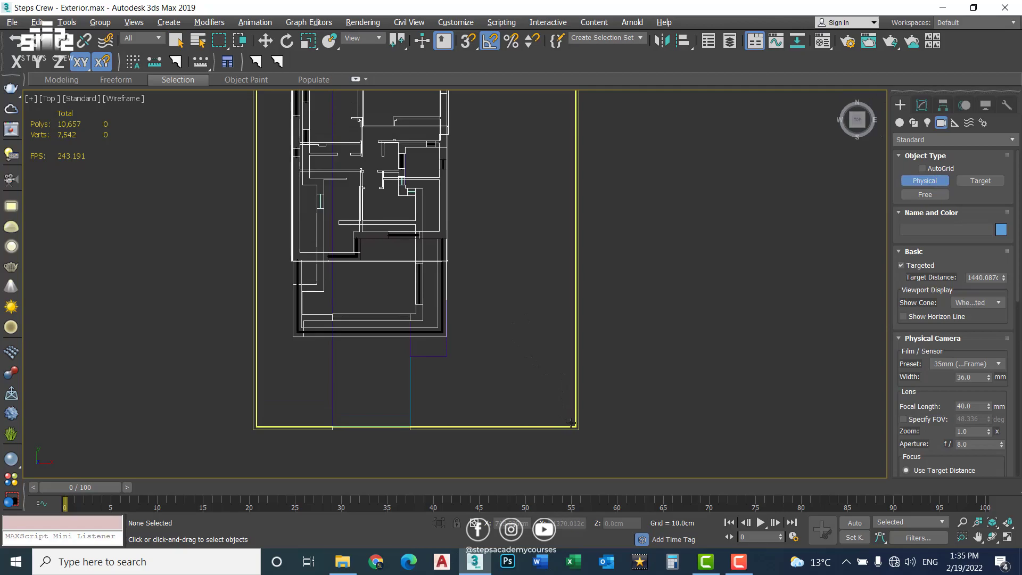
pyautogui.moveTo(571, 424); pyautogui.dragTo(380, 223)
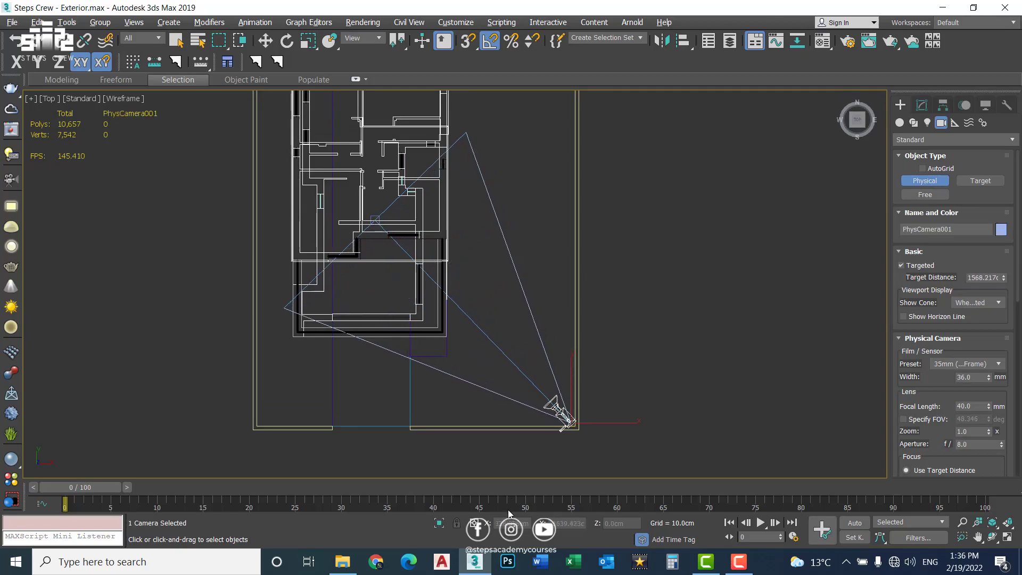
pyautogui.hotkey('alt', 'w')
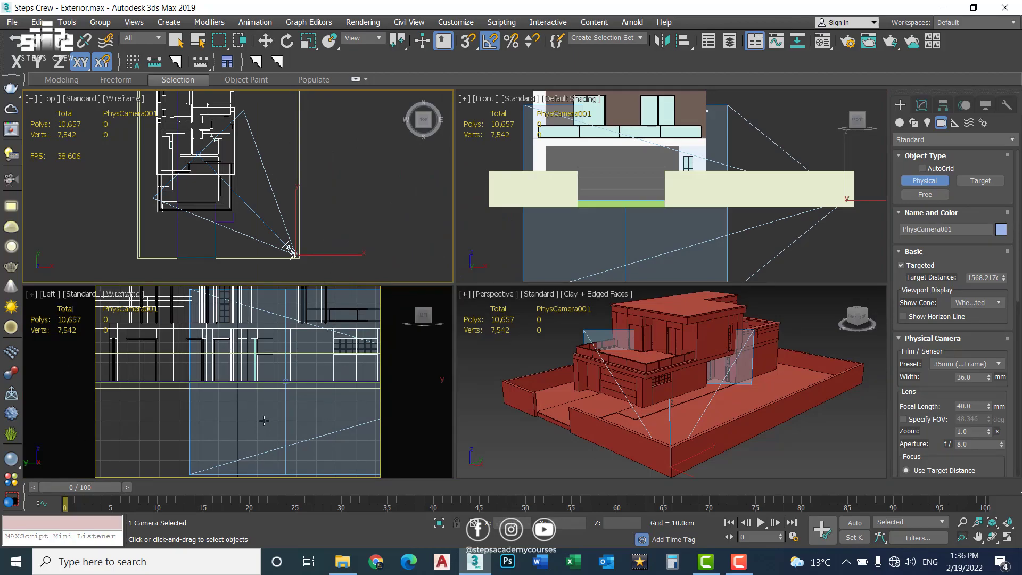
# Step: Show PhysCamera001's view in Clay shading, maximized in the lower-left viewport
pyautogui.rightClick(277, 398)
pyautogui.press('c')
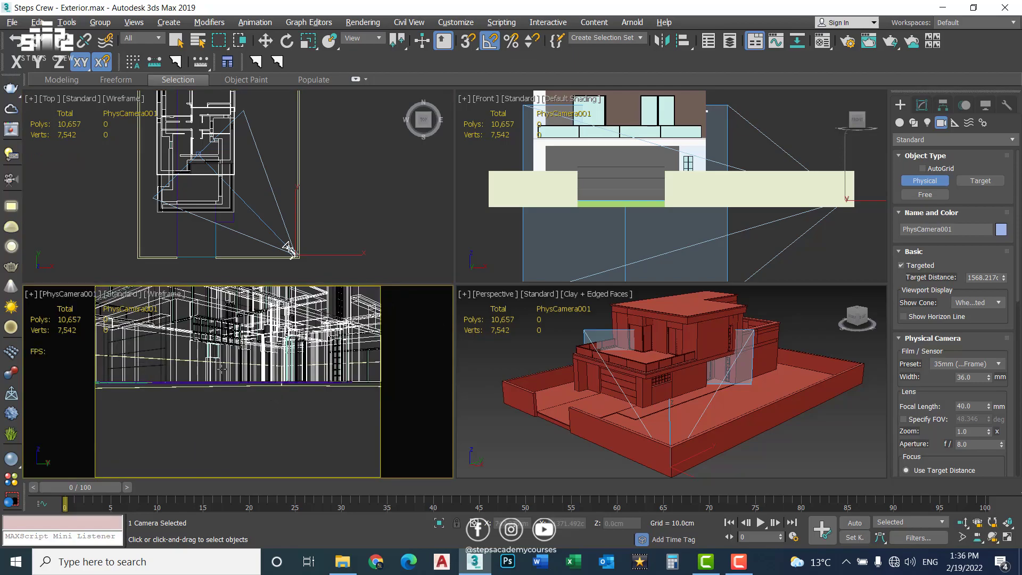
pyautogui.press('F3')
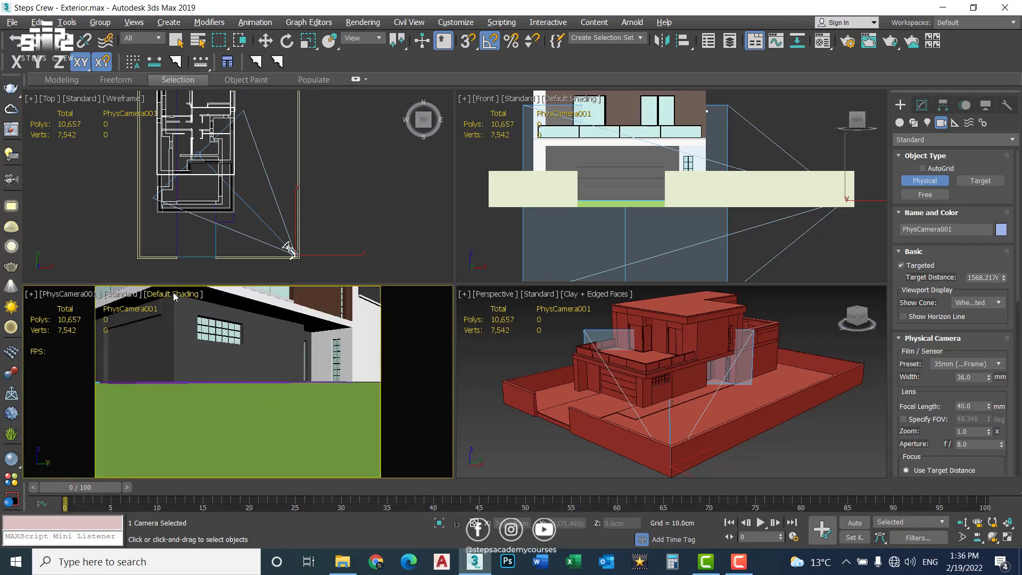
pyautogui.click(176, 295)
pyautogui.click(224, 370)
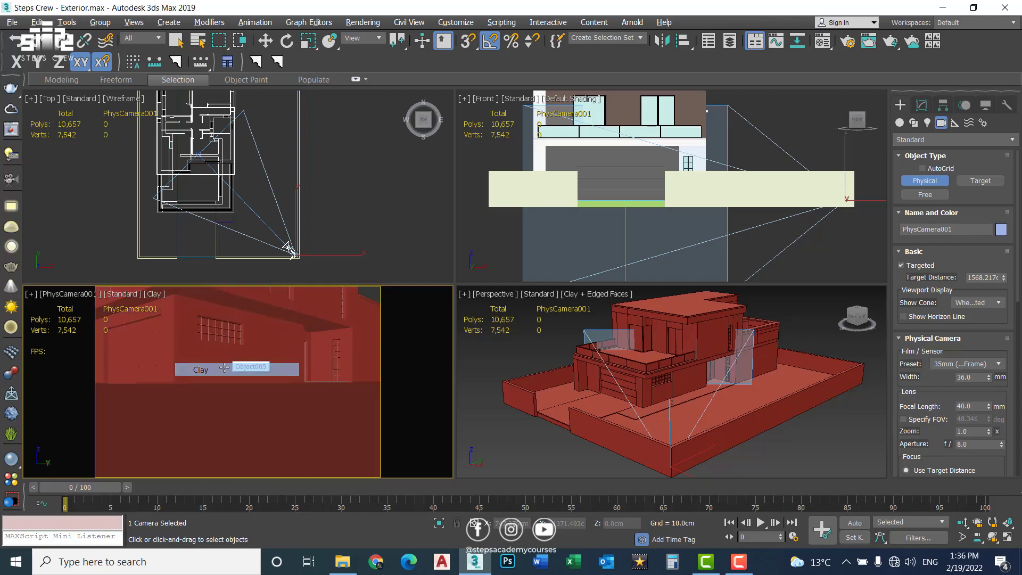
pyautogui.hotkey('alt', 'w')
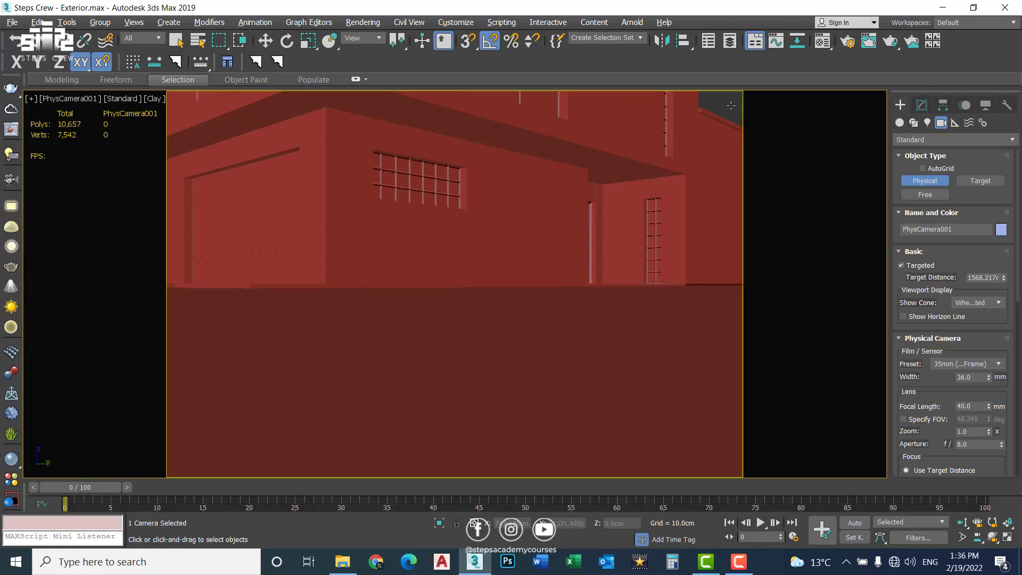
pyautogui.hotkey('shift', 'f')
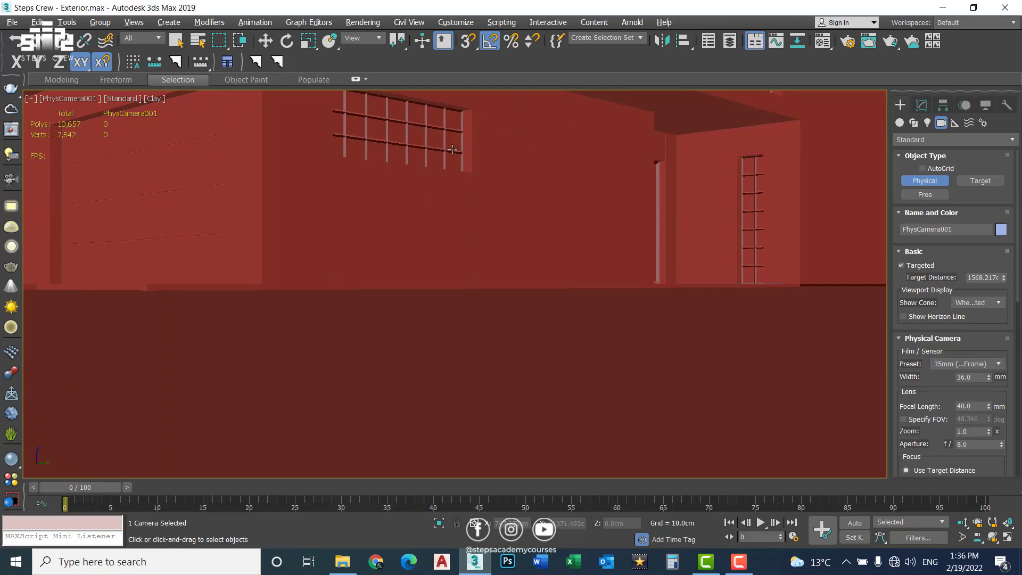
pyautogui.hotkey('shift', 'f')
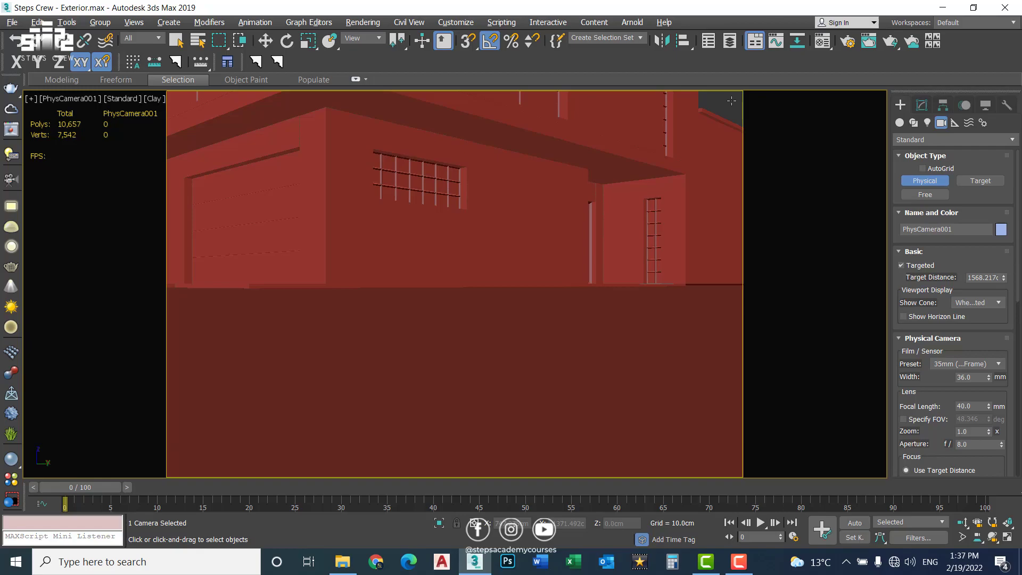
pyautogui.hotkey('shift', 'f')
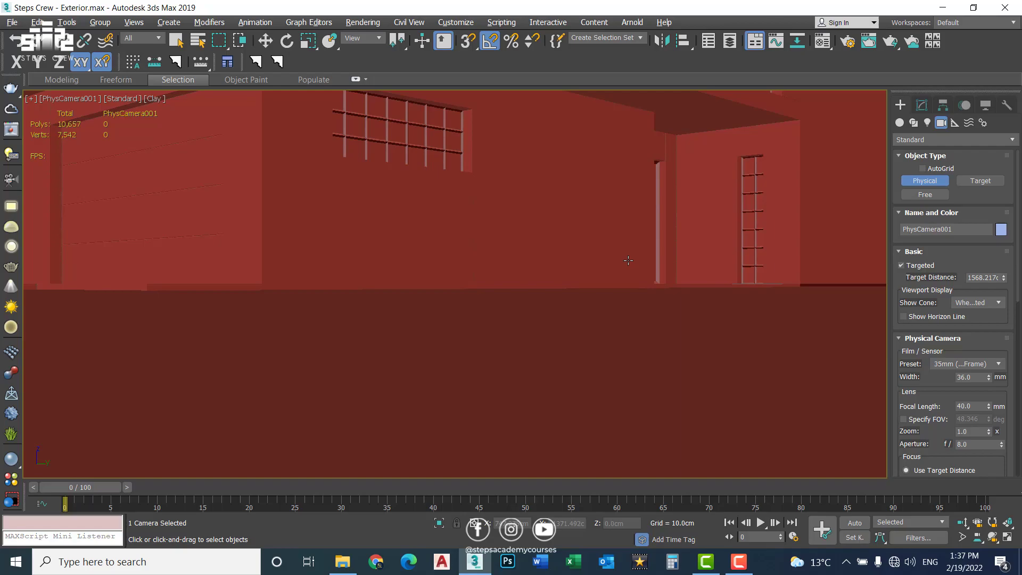
pyautogui.hotkey('shift', 'f')
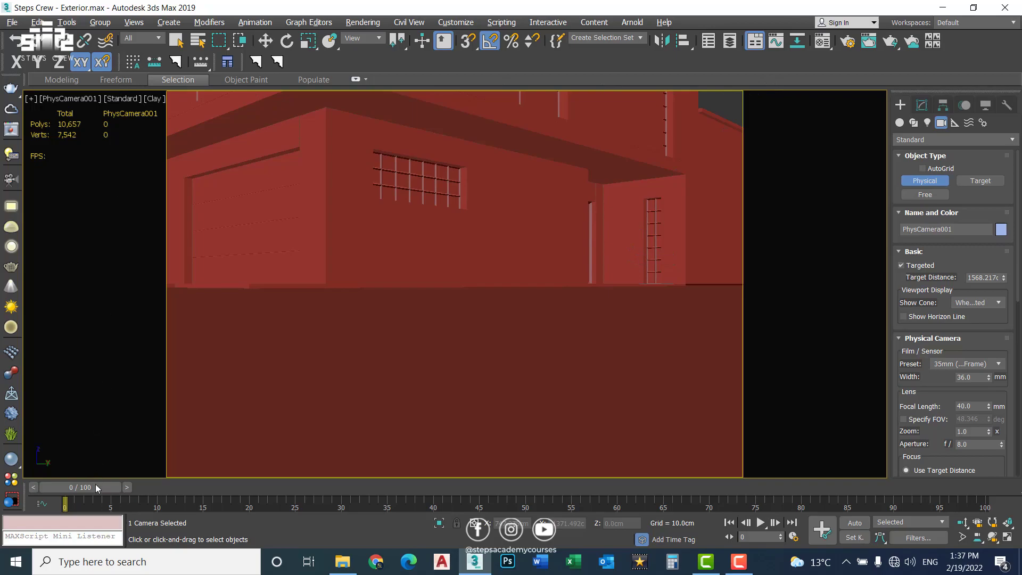
# Step: Add edged faces to the clay camera view, exit creation mode, and restore four viewports
pyautogui.press('F4')
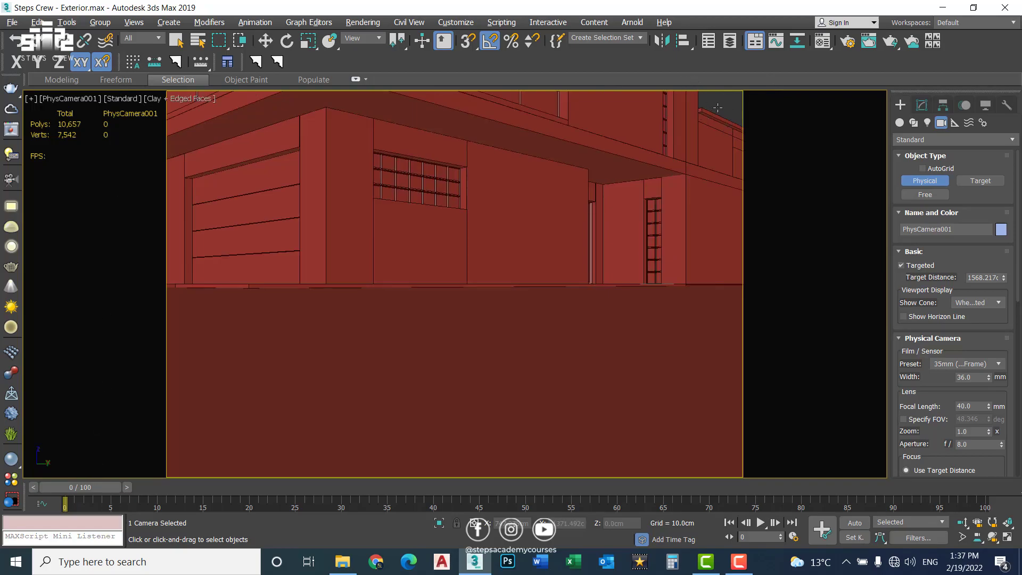
pyautogui.rightClick(691, 91)
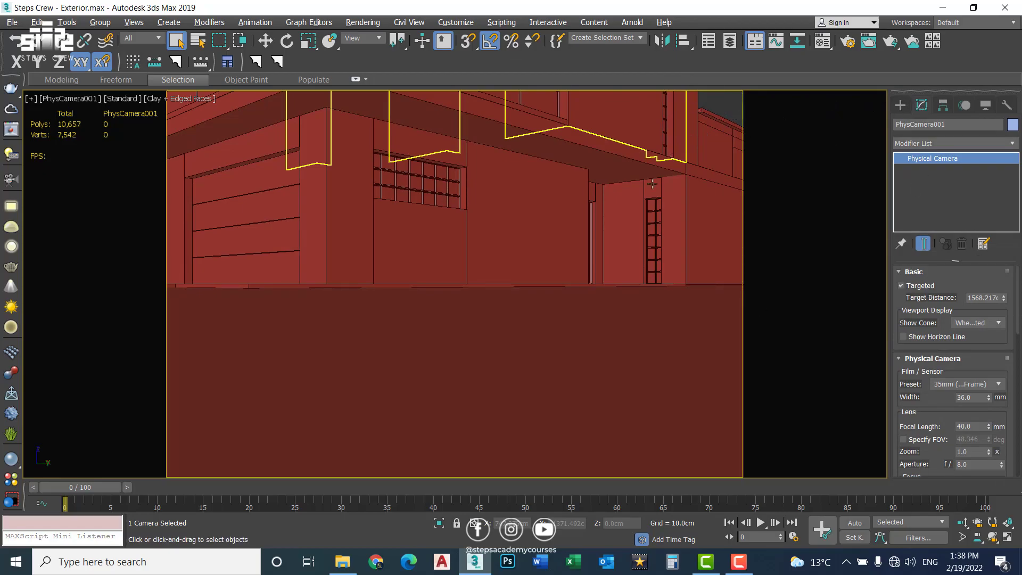
pyautogui.hotkey('alt', 'w')
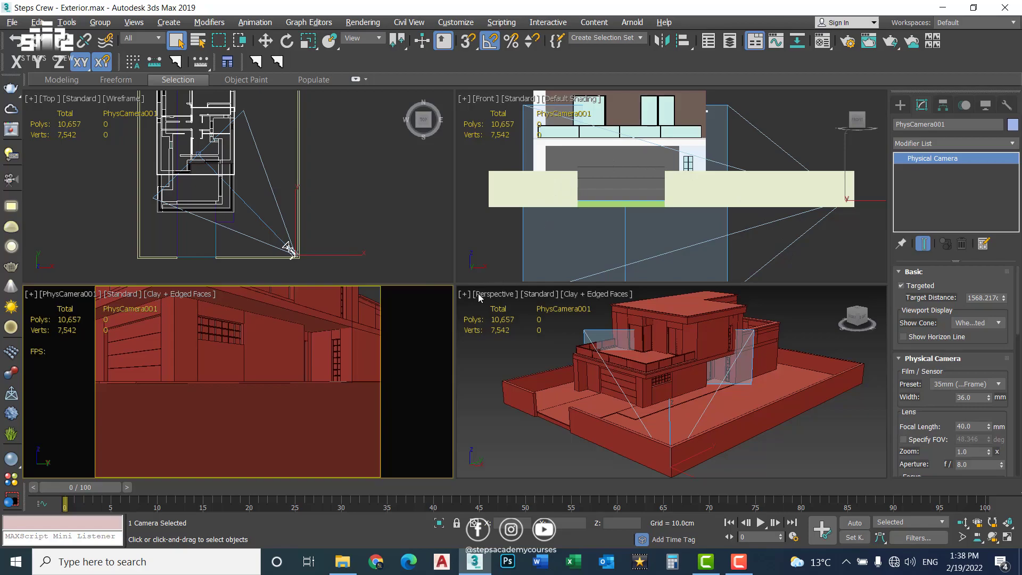
# Step: Make the Front view wireframe, trial-raise the camera then undo, and maximize the camera view
pyautogui.press('F3')
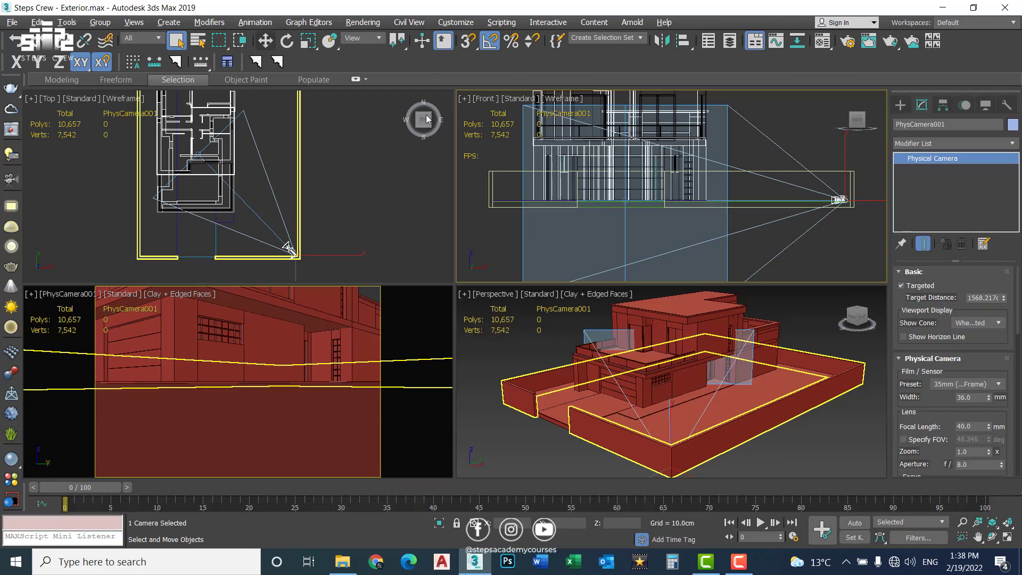
pyautogui.press('w')
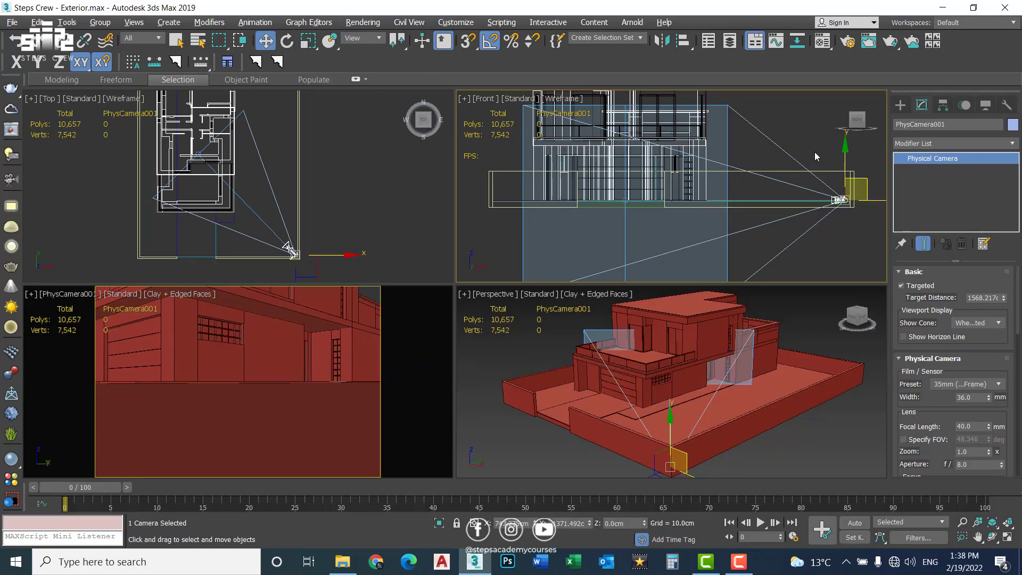
pyautogui.scroll(-3, 776, 144)
pyautogui.scroll(-2, 749, 171)
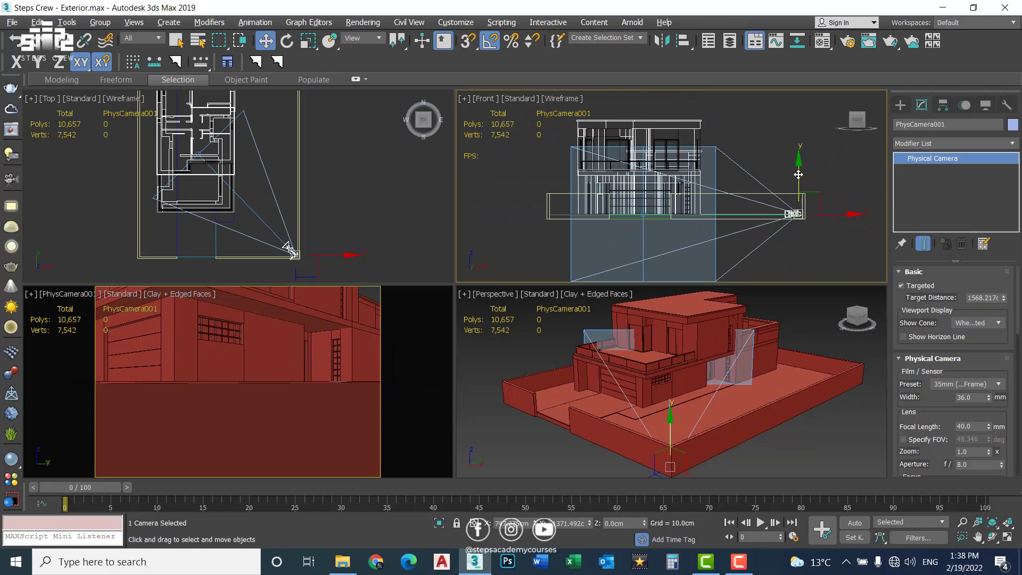
pyautogui.moveTo(799, 169); pyautogui.dragTo(799, 117)
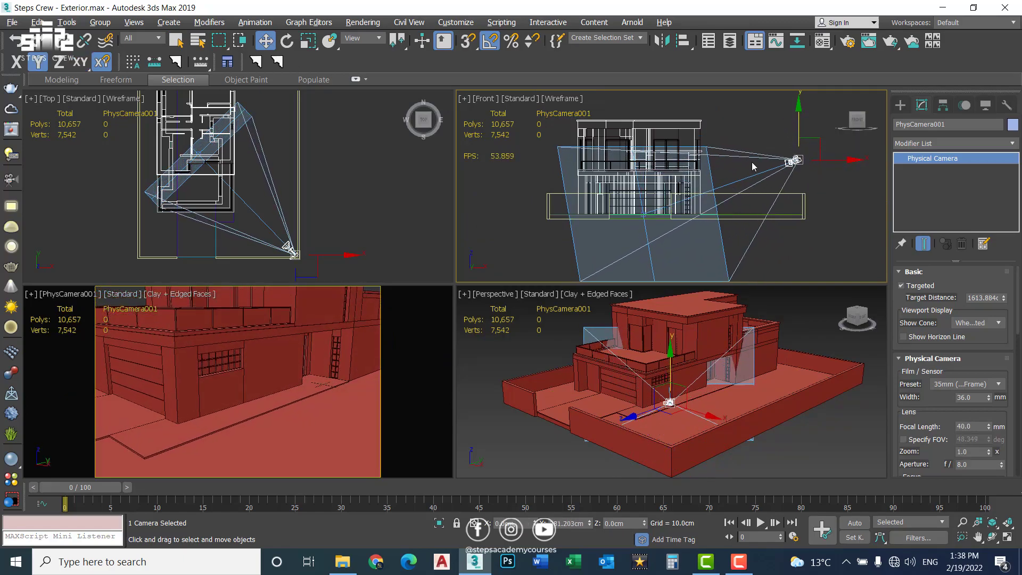
pyautogui.scroll(2, 654, 189)
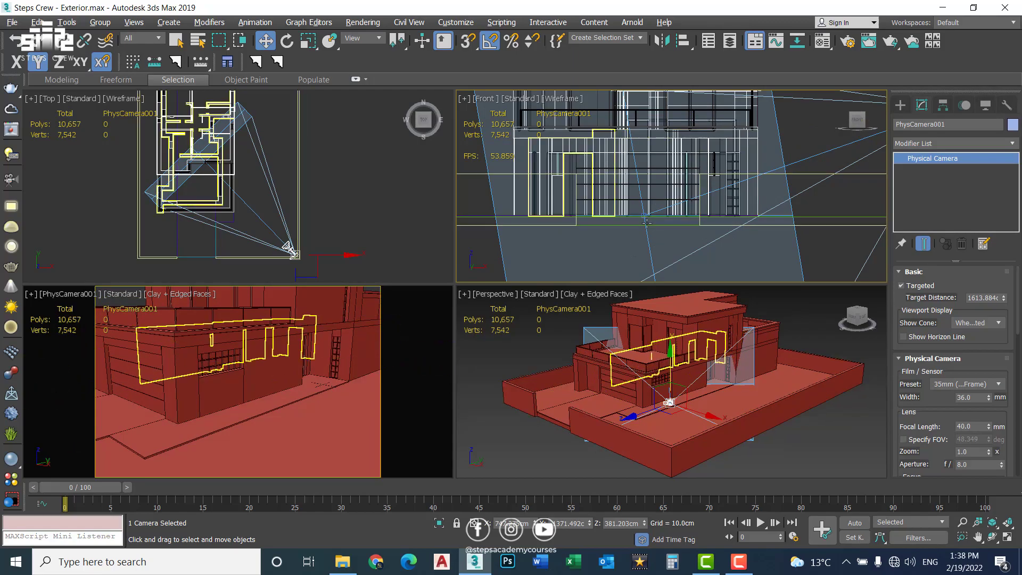
pyautogui.hotkey('ctrl', 'z')
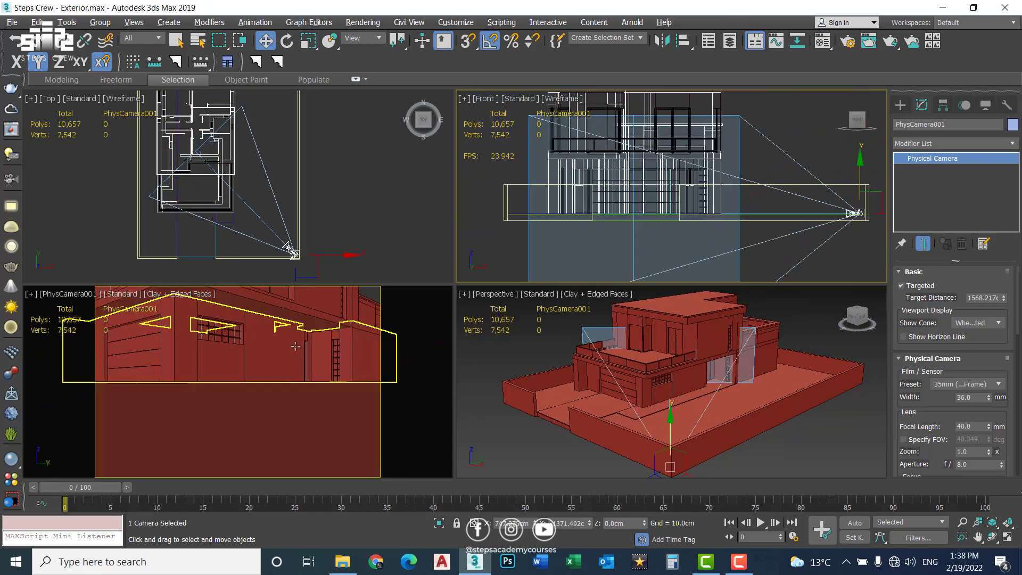
pyautogui.hotkey('alt', 'w')
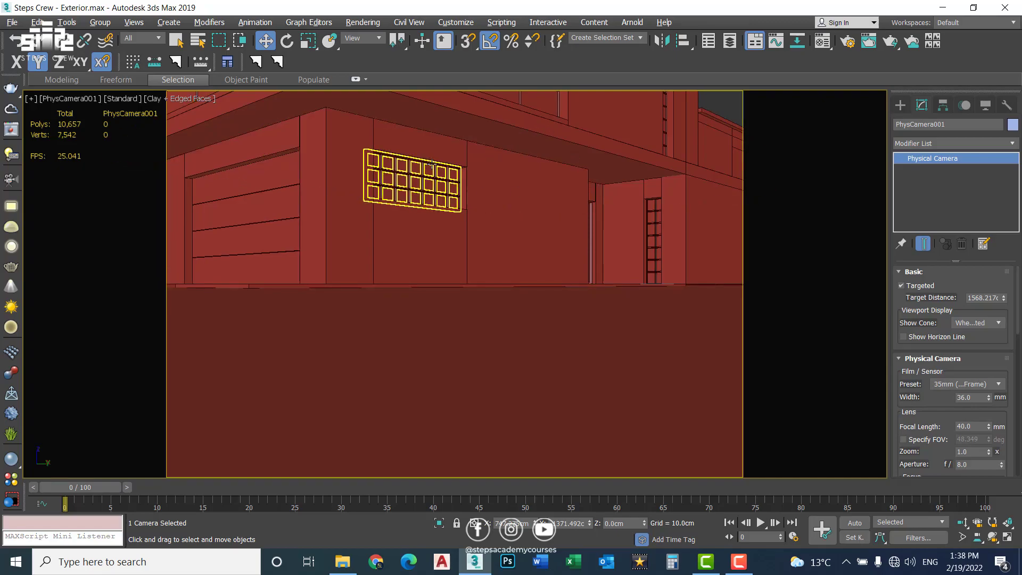
# Step: Truck the camera to reveal the upper floor and balcony, then restore four views
pyautogui.moveTo(432, 163); pyautogui.dragTo(432, 248, button='middle')
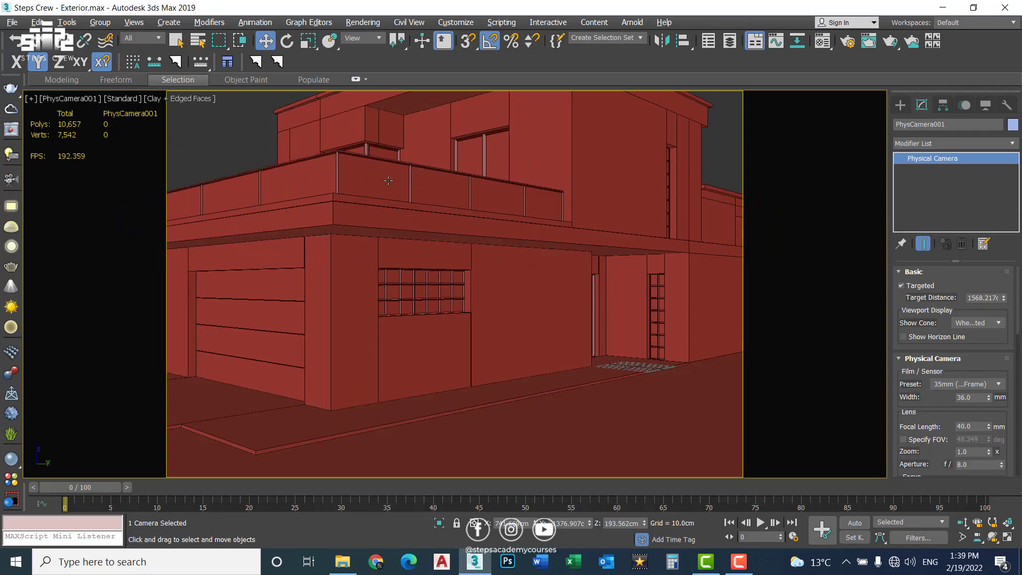
pyautogui.hotkey('alt', 'w')
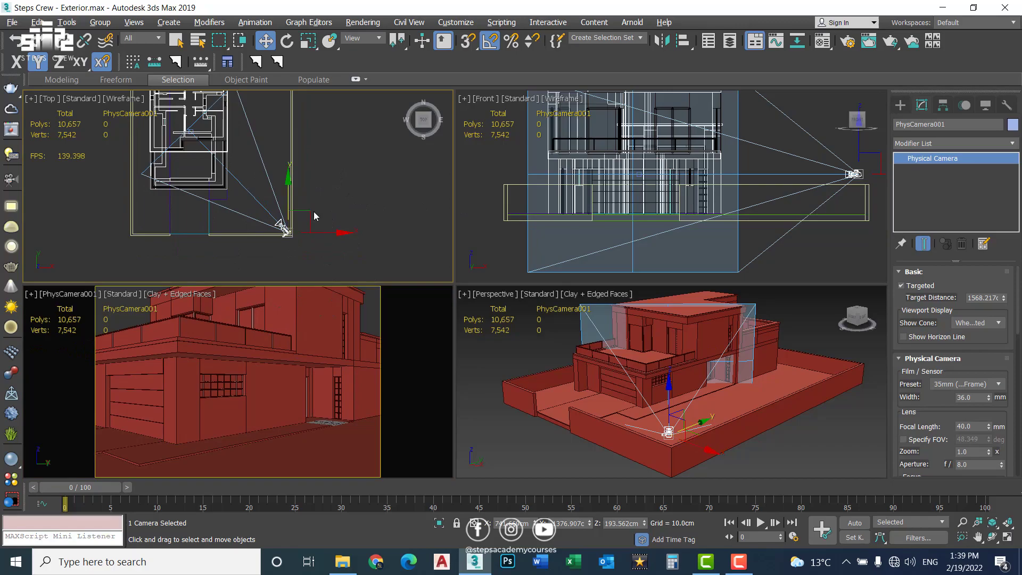
# Step: Move the camera down-right in the Top view to frame the whole house, then maximize its view
pyautogui.moveTo(309, 211); pyautogui.dragTo(334, 239)
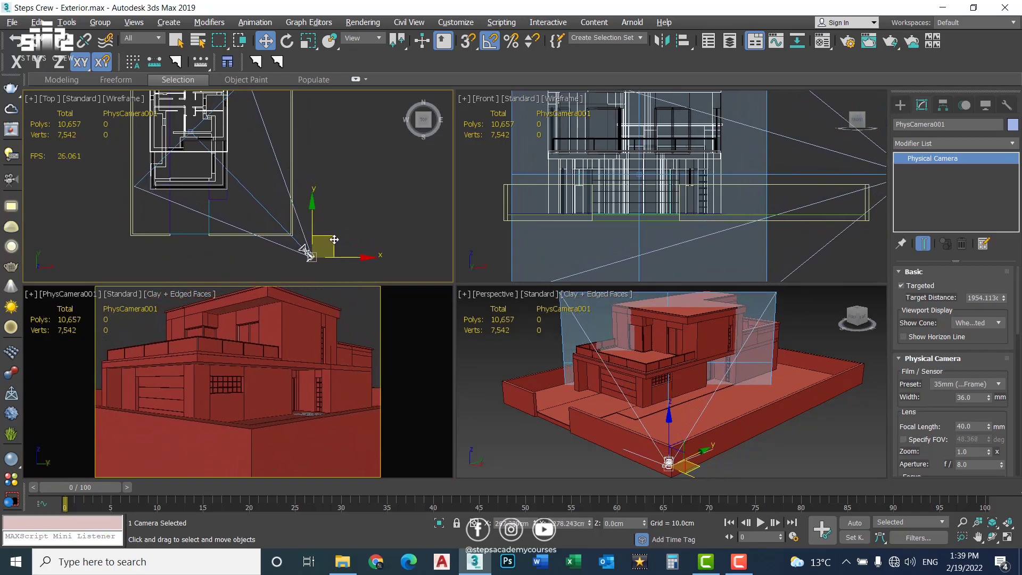
pyautogui.hotkey('alt', 'w')
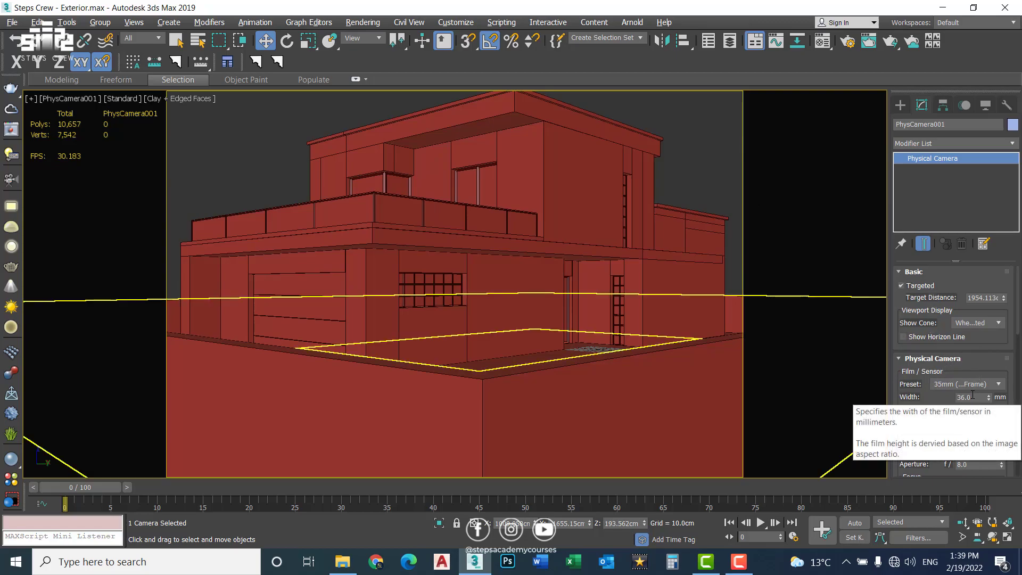
# Step: Try larger film/sensor widths on the physical camera, working up to 70 mm
pyautogui.moveTo(989, 397)
pyautogui.mouseDown()
pyautogui.moveTo(989, 385)
pyautogui.moveTo(988, 396)
pyautogui.mouseUp()
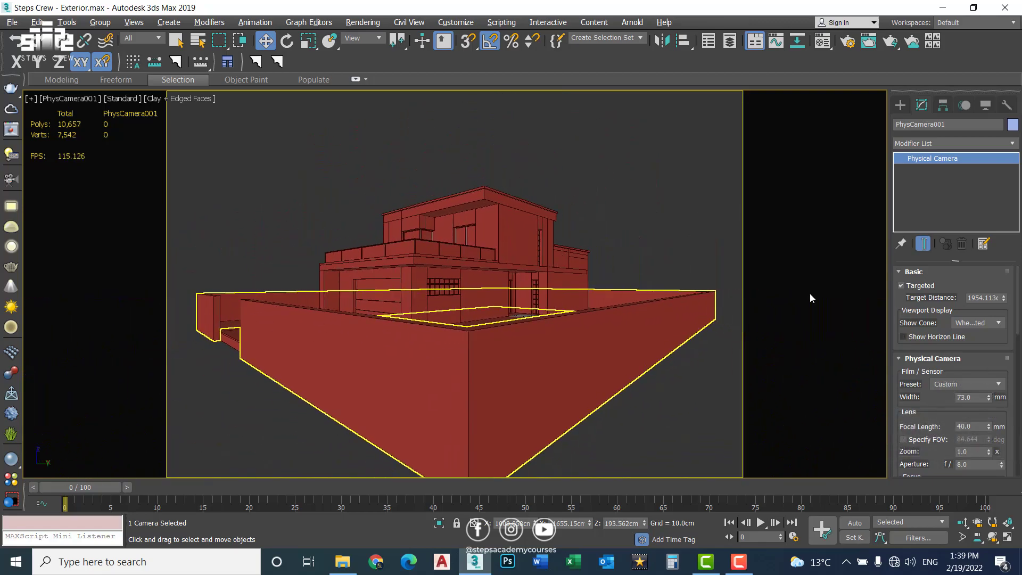
pyautogui.hotkey('ctrl', 'z')
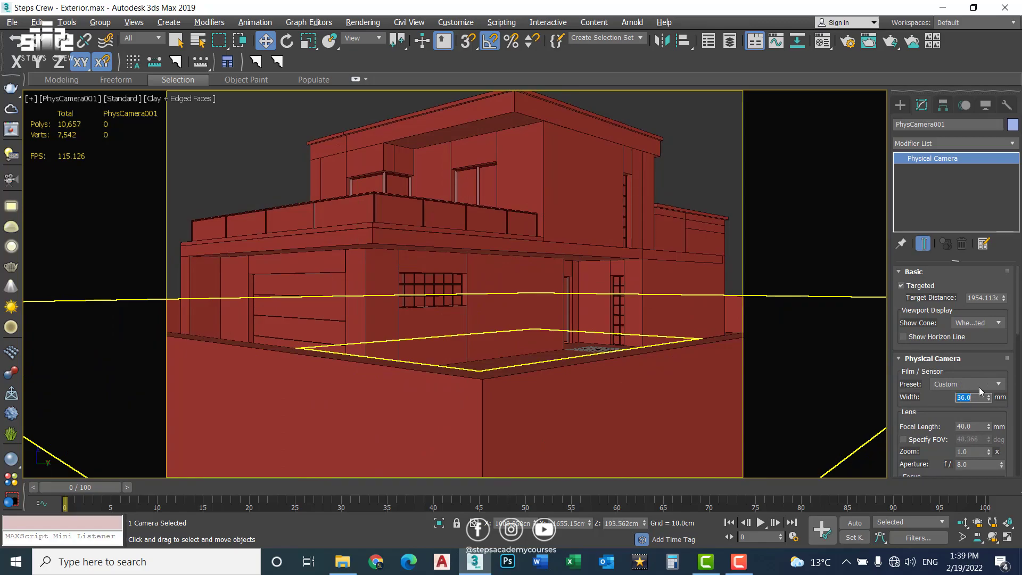
pyautogui.write('0')
pyautogui.press('Return')
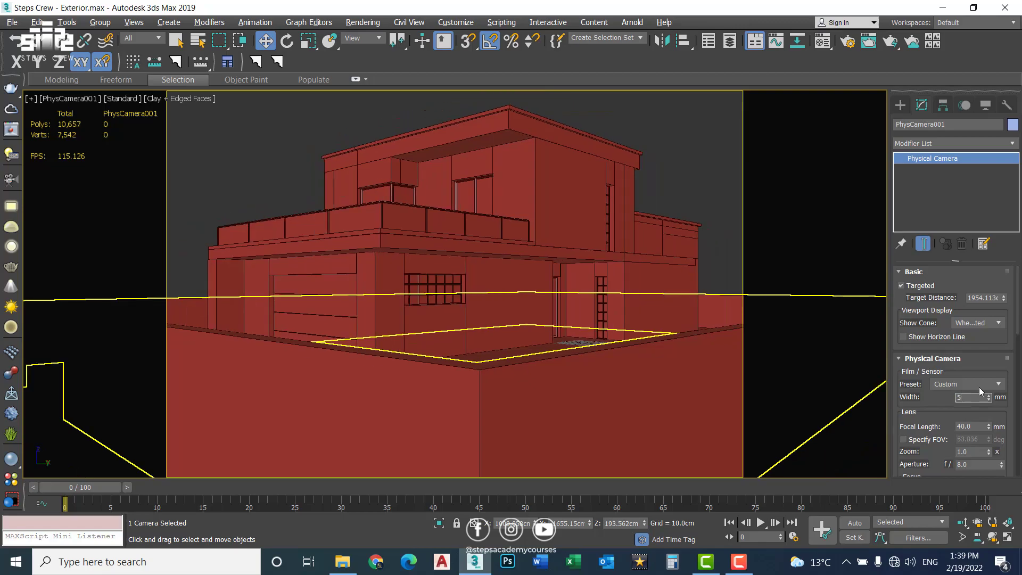
pyautogui.write('0.0')
pyautogui.press('Return')
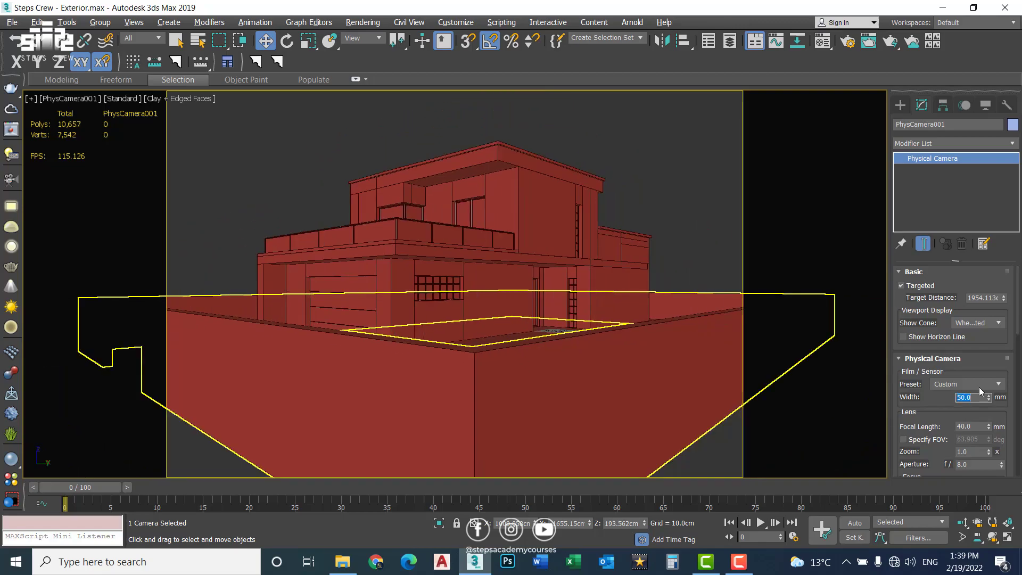
pyautogui.press('Return')
pyautogui.write('70')
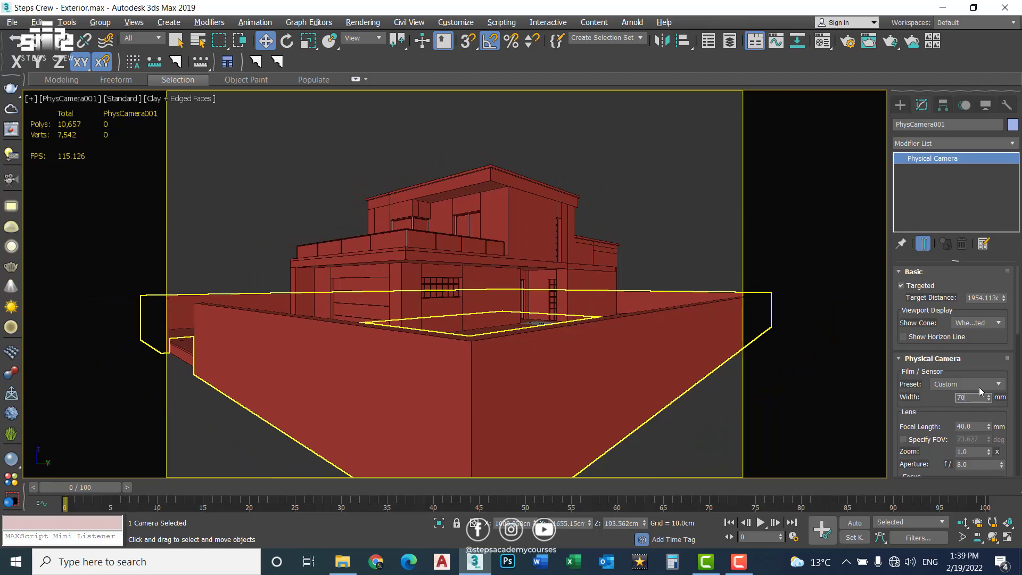
pyautogui.press('Return')
# Step: Test a 100 mm film width, then settle the camera's film width at 40 mm
pyautogui.write('100')
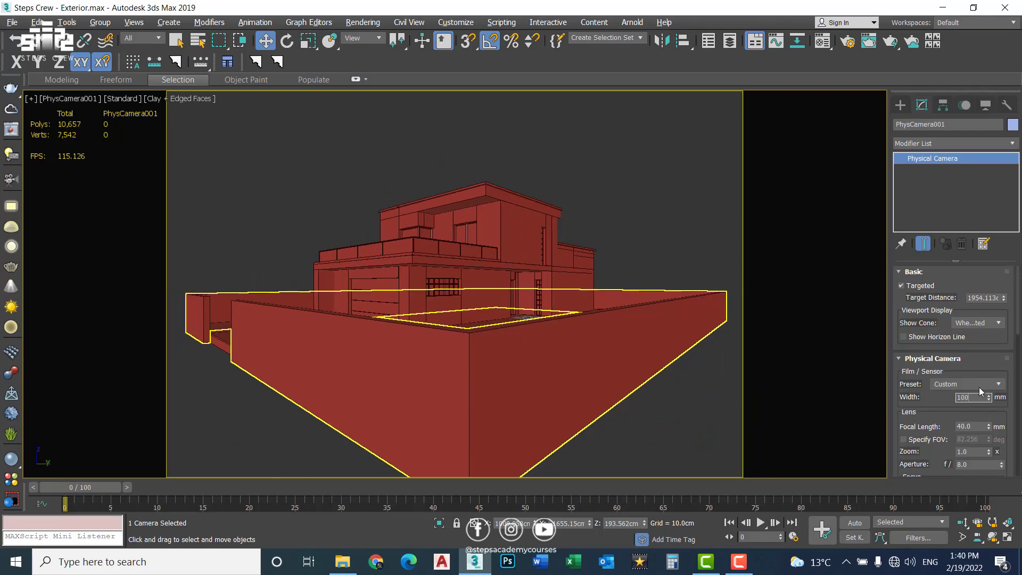
pyautogui.press('Return')
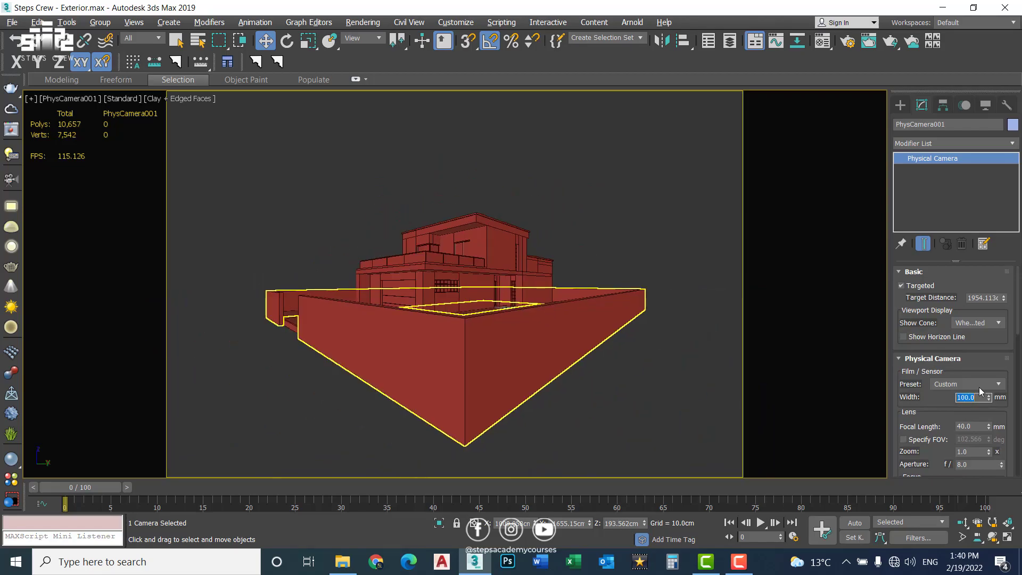
pyautogui.write('40')
pyautogui.press('Return')
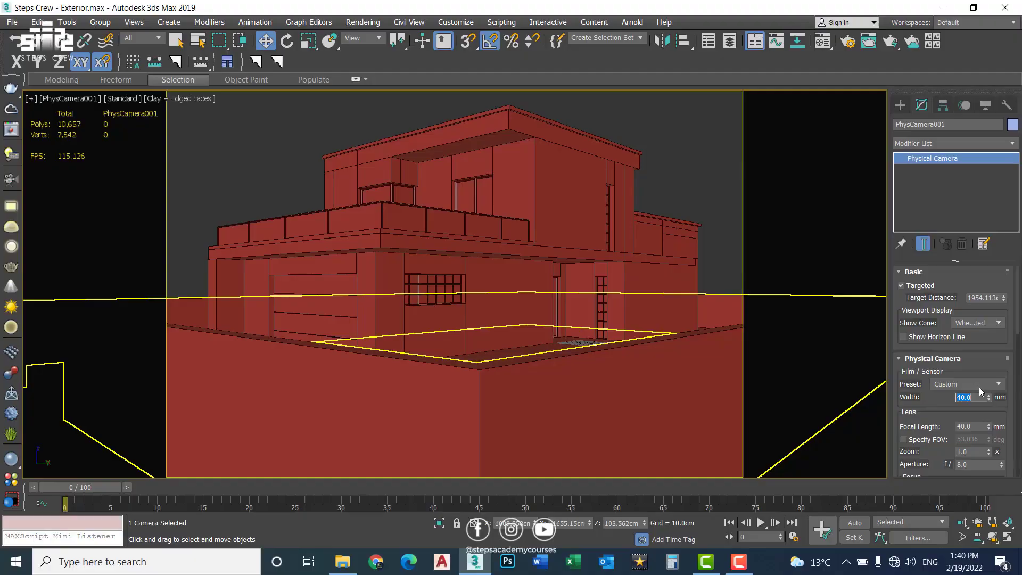
pyautogui.write('00')
pyautogui.press('Return')
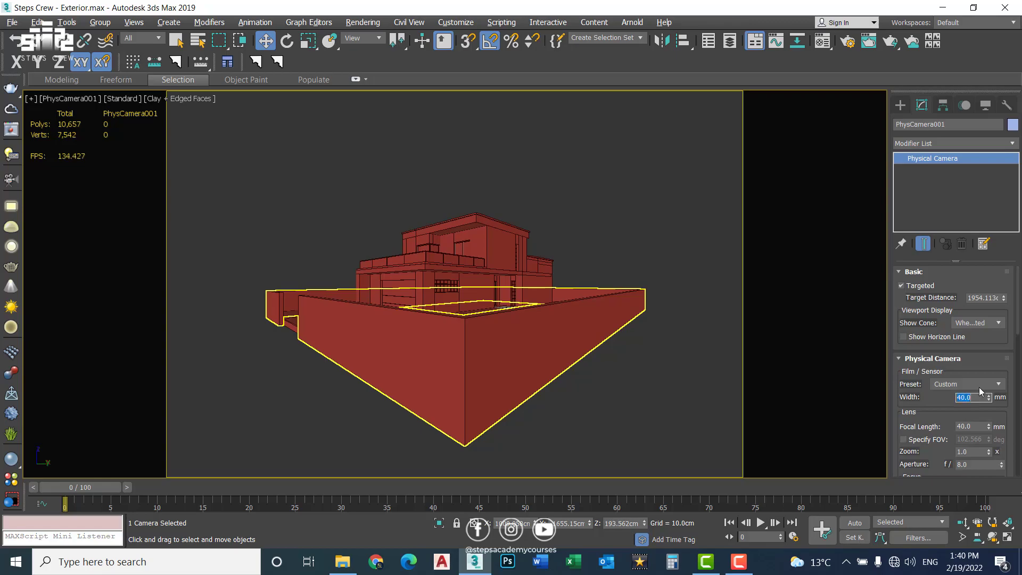
pyautogui.write('0')
pyautogui.press('Return')
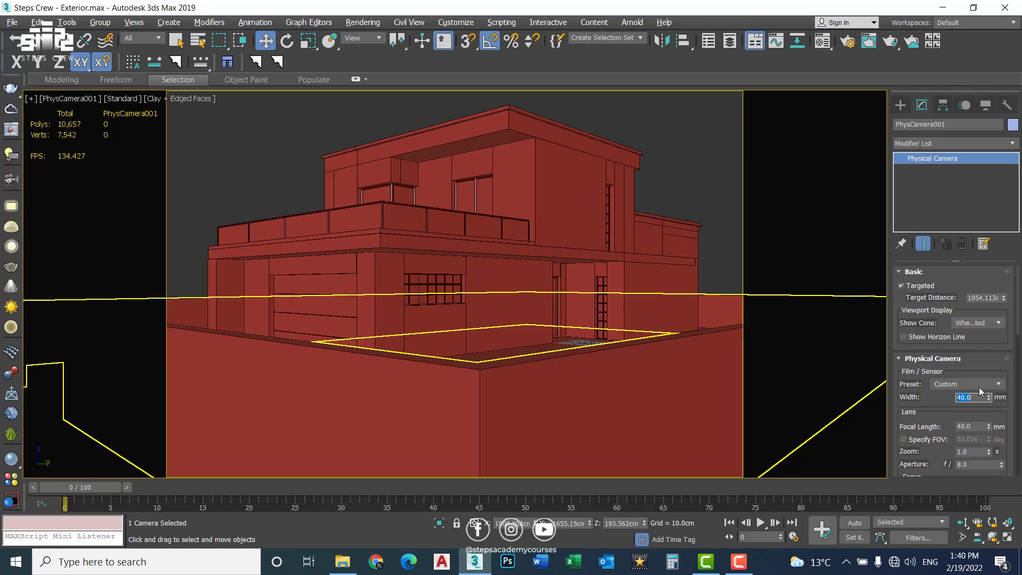
pyautogui.press('Return')
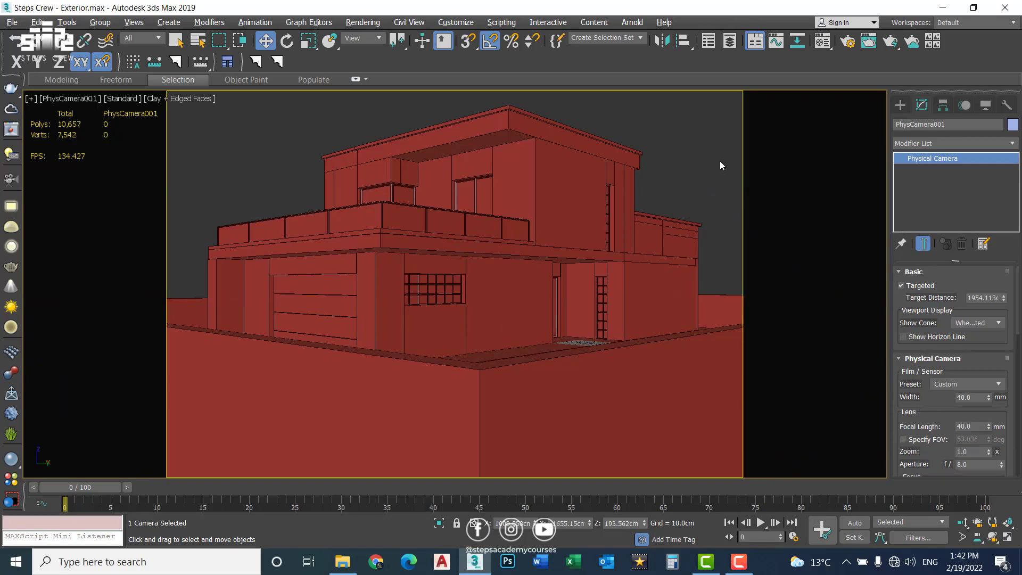
# Step: Test a 15 mm focal length, revert to 40 mm, and show four viewports with Top active
pyautogui.moveTo(989, 427); pyautogui.dragTo(988, 451)
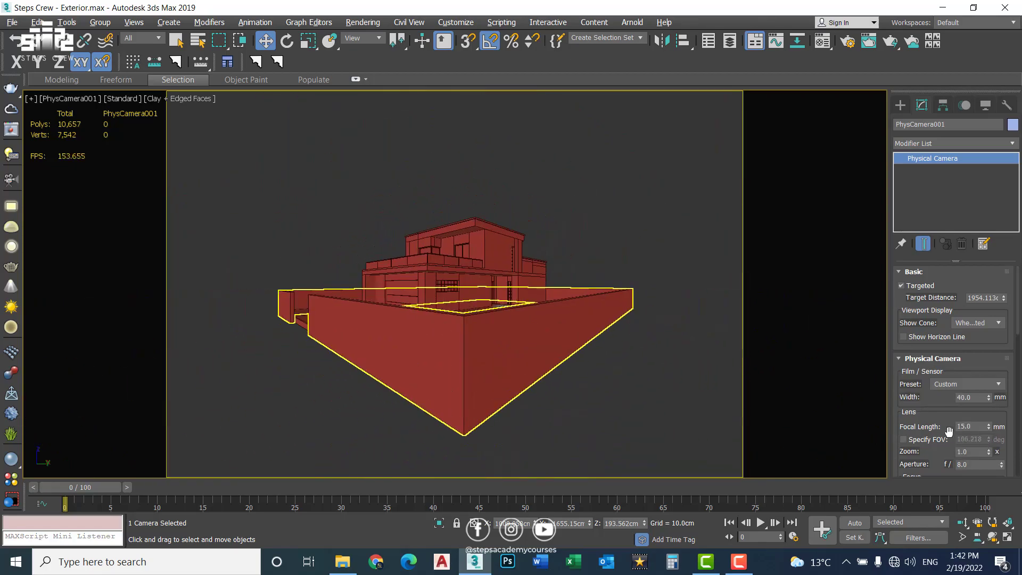
pyautogui.hotkey('ctrl', 'z')
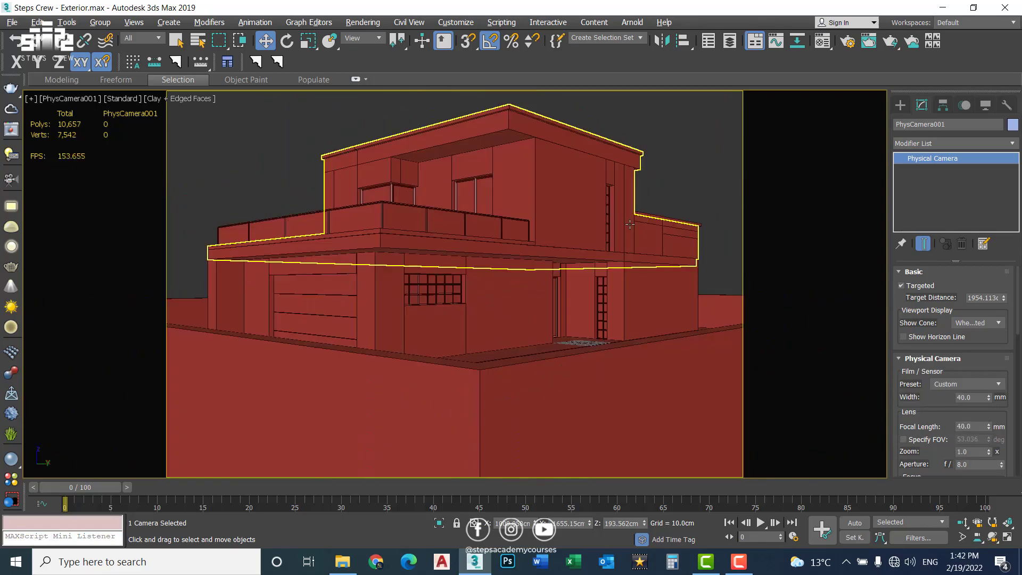
pyautogui.hotkey('alt', 'w')
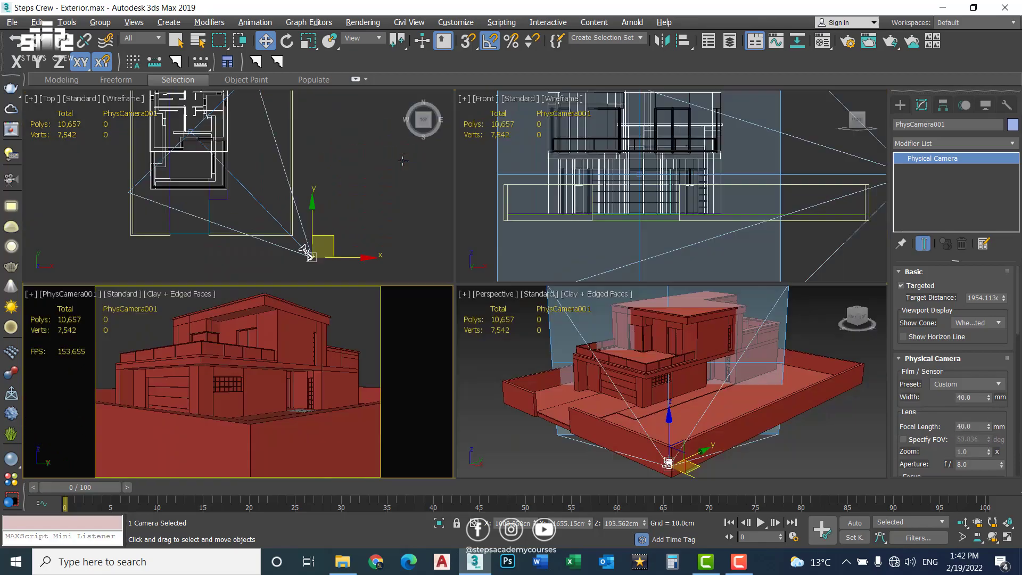
pyautogui.rightClick(369, 187)
pyautogui.write('46')
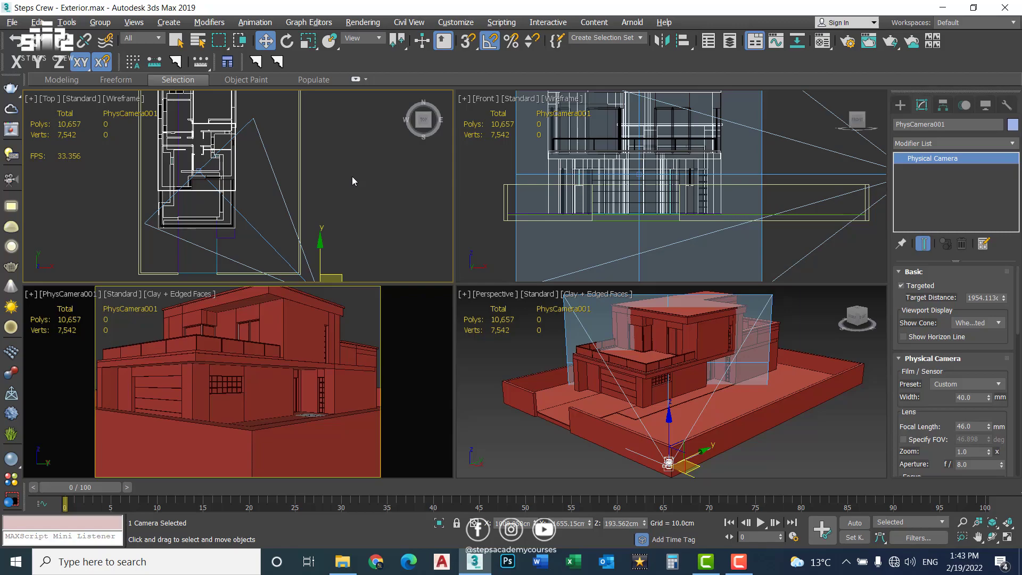
# Step: Try a 35 mm focal length, then return the lens to 40 mm
pyautogui.doubleClick(969, 427)
pyautogui.write('35')
pyautogui.press('Return')
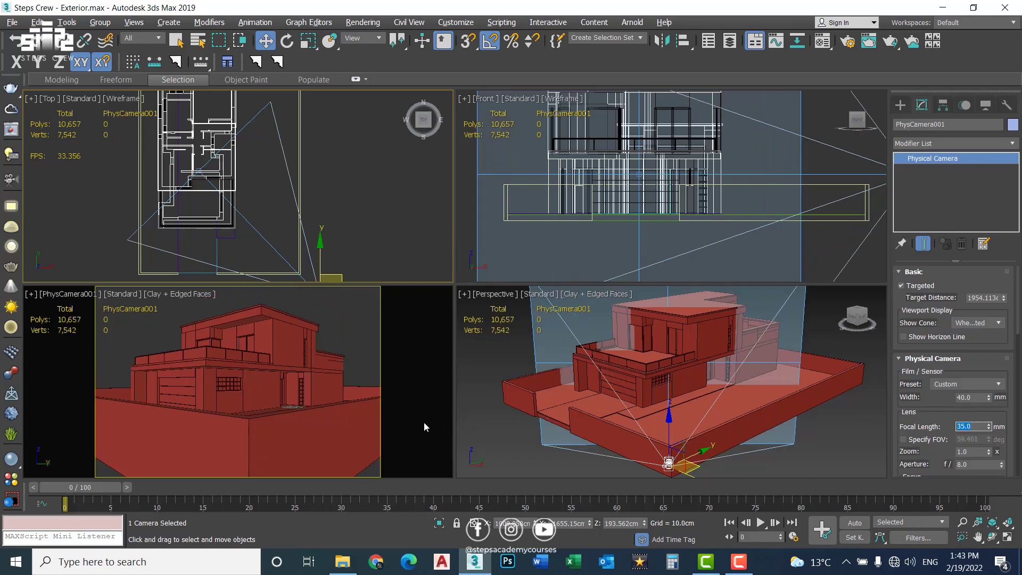
pyautogui.write('40')
pyautogui.press('Return')
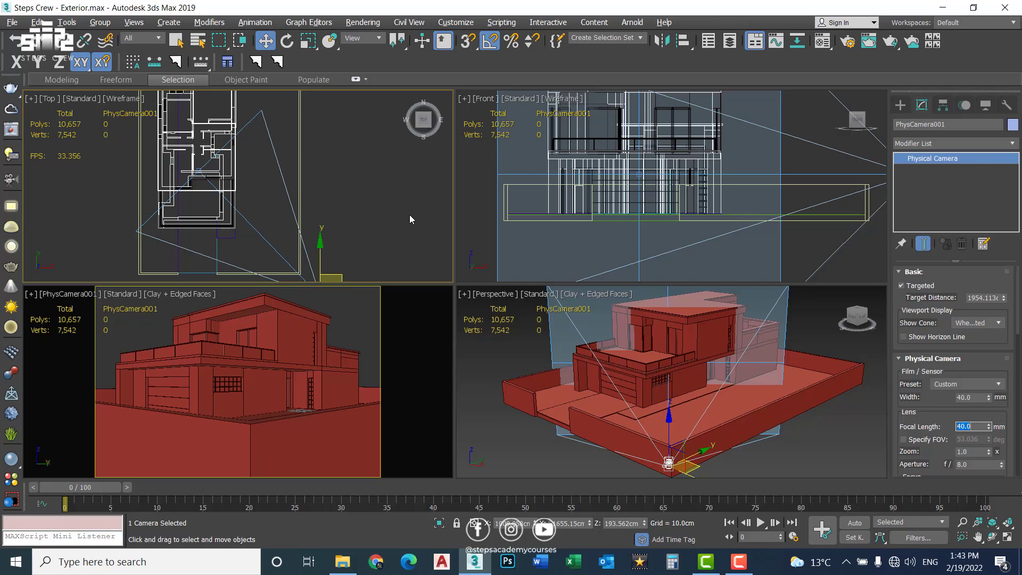
# Step: Lower the camera's lens zoom from 1.0 to about 0.92–0.94x to widen the framing
pyautogui.moveTo(939, 406); pyautogui.dragTo(933, 347)
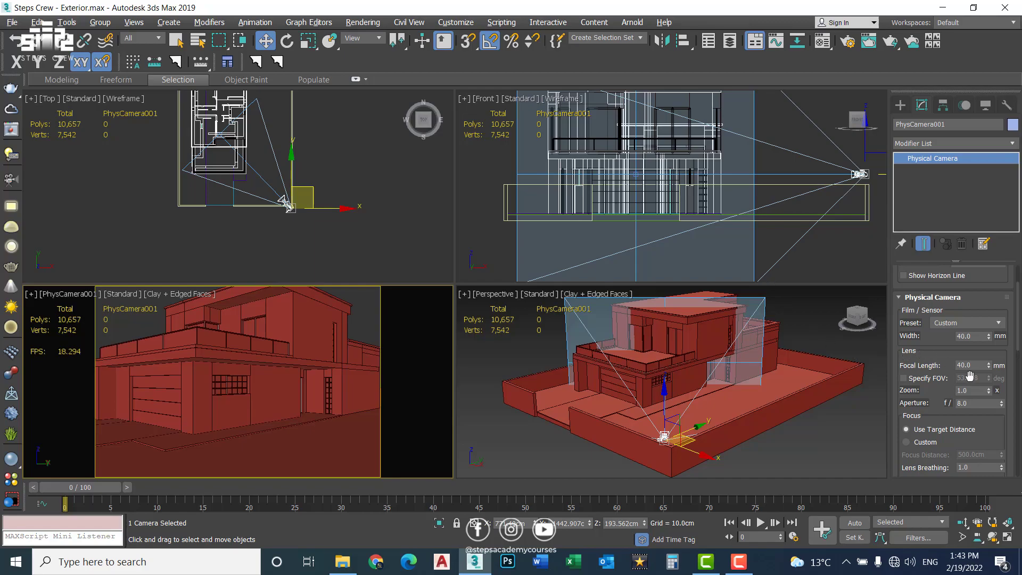
pyautogui.moveTo(989, 392); pyautogui.dragTo(992, 398)
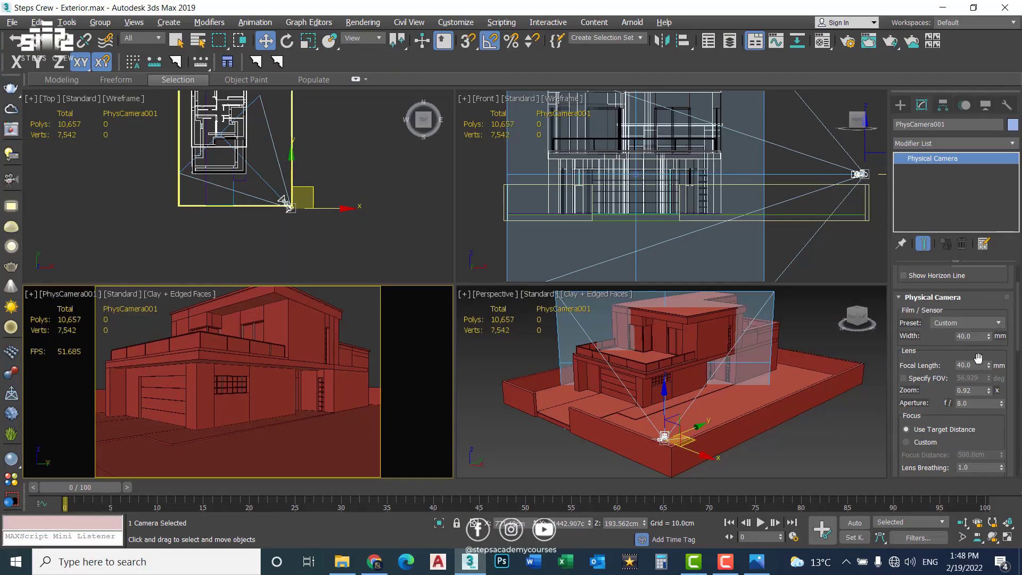
# Step: Set the camera aperture to f/4 and maximize the Top viewport showing the house plan
pyautogui.doubleClick(978, 403)
pyautogui.write('4')
pyautogui.press('Return')
pyautogui.moveTo(932, 394); pyautogui.dragTo(931, 275)
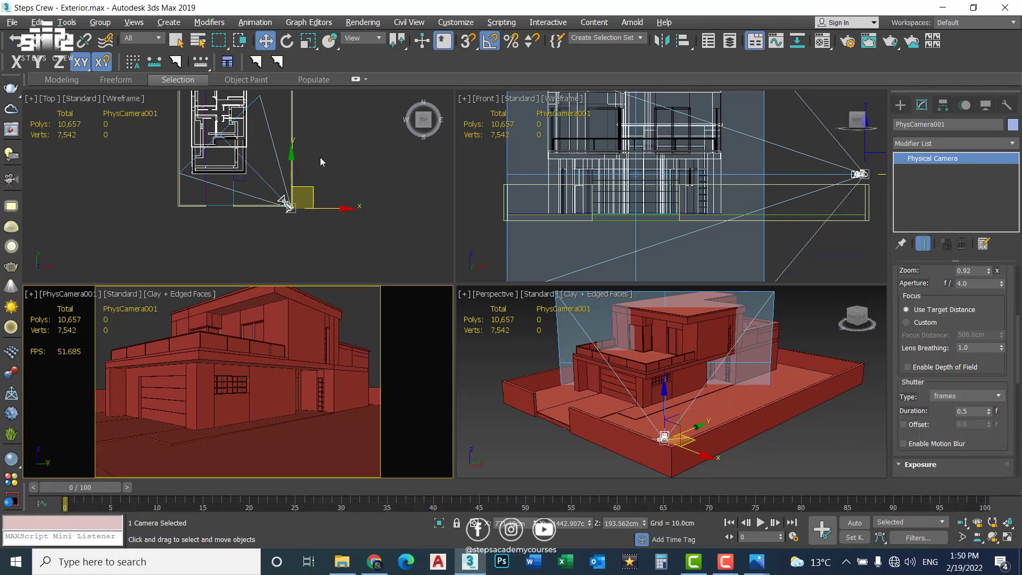
pyautogui.hotkey('alt', 'w')
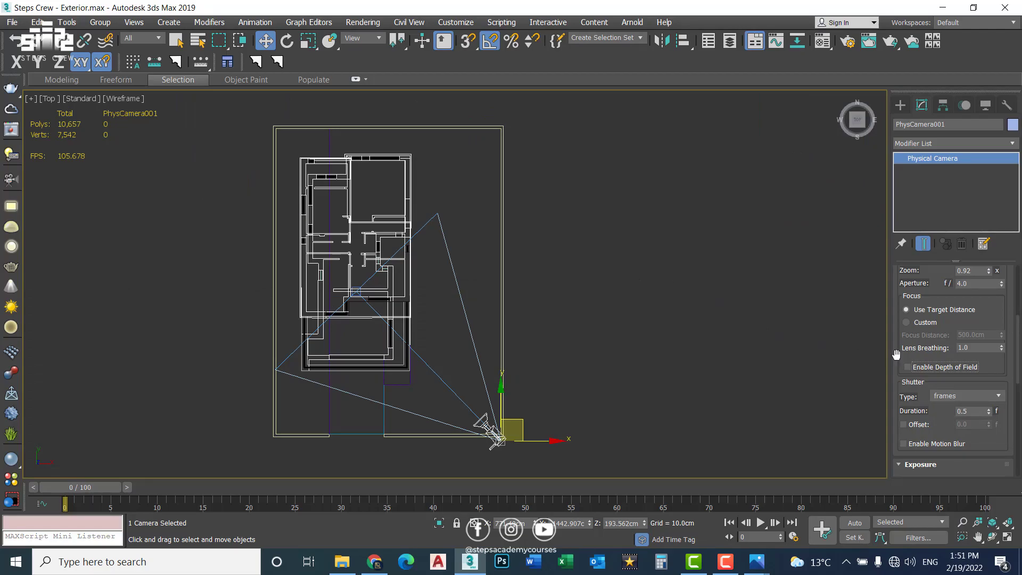
# Step: Enable depth of field and move the camera target toward the house front
pyautogui.click(908, 367)
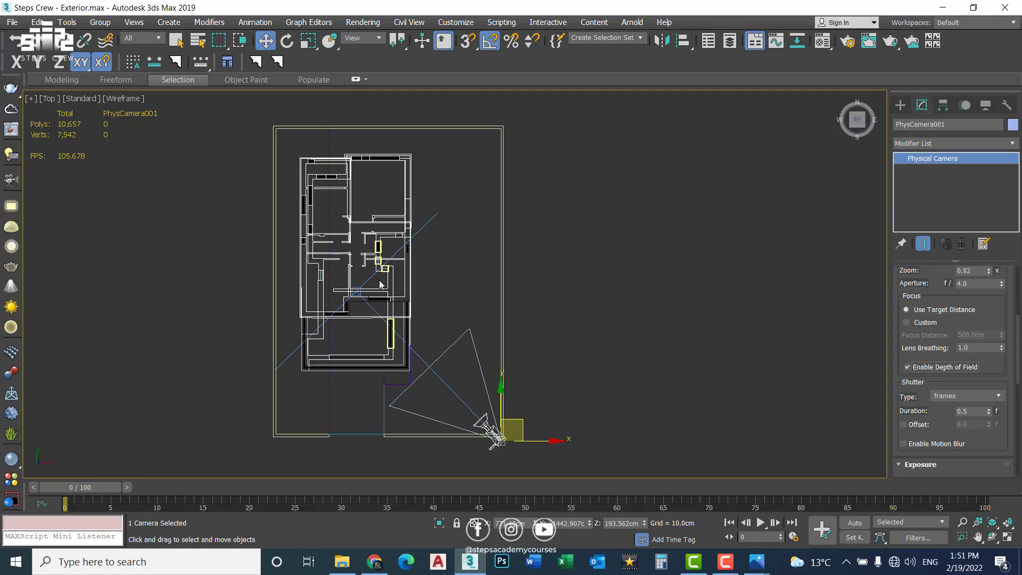
pyautogui.scroll(3, 363, 291)
pyautogui.scroll(2, 354, 293)
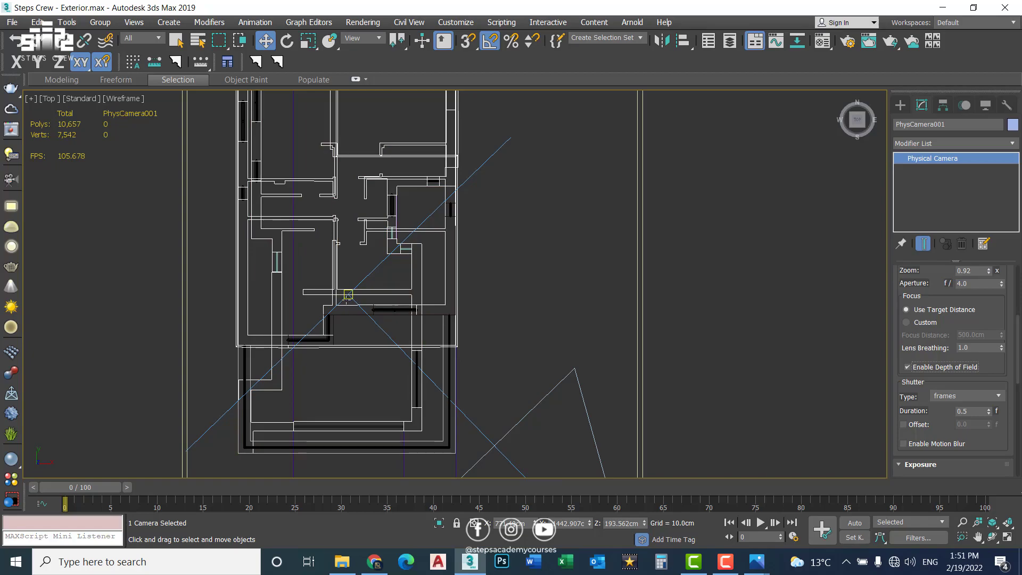
pyautogui.click(351, 294)
pyautogui.scroll(-5, 361, 280)
pyautogui.moveTo(360, 281); pyautogui.dragTo(396, 303)
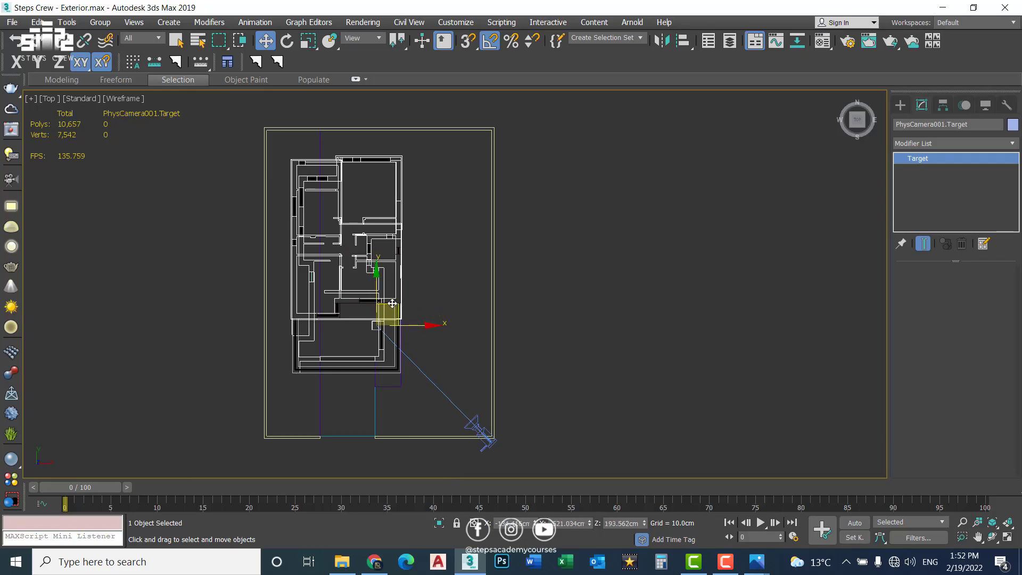
# Step: Check the camera body, then drag the target further down-right onto the house front
pyautogui.click(484, 429)
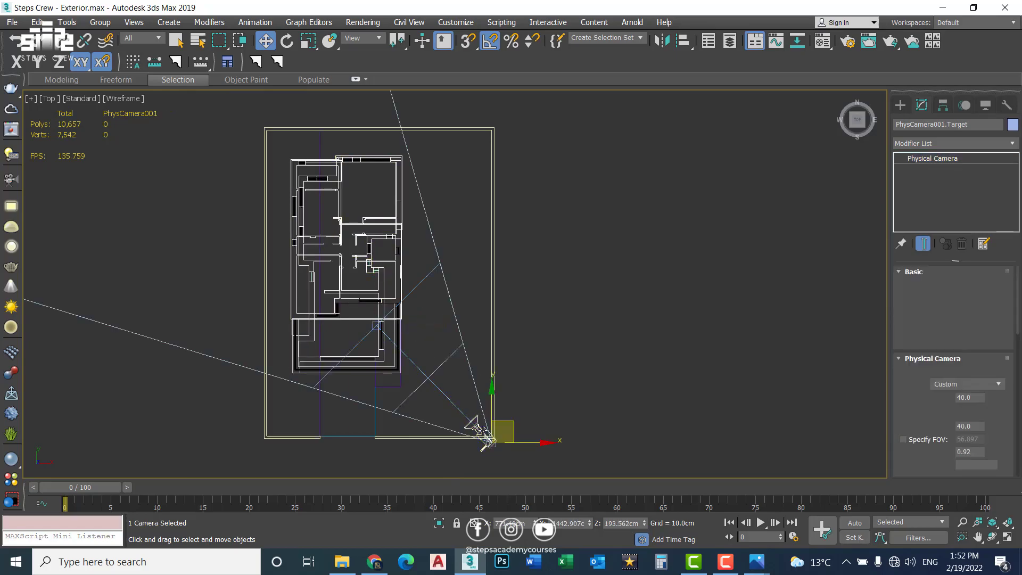
pyautogui.scroll(-2, 424, 348)
pyautogui.scroll(-2, 425, 347)
pyautogui.scroll(-2, 425, 347)
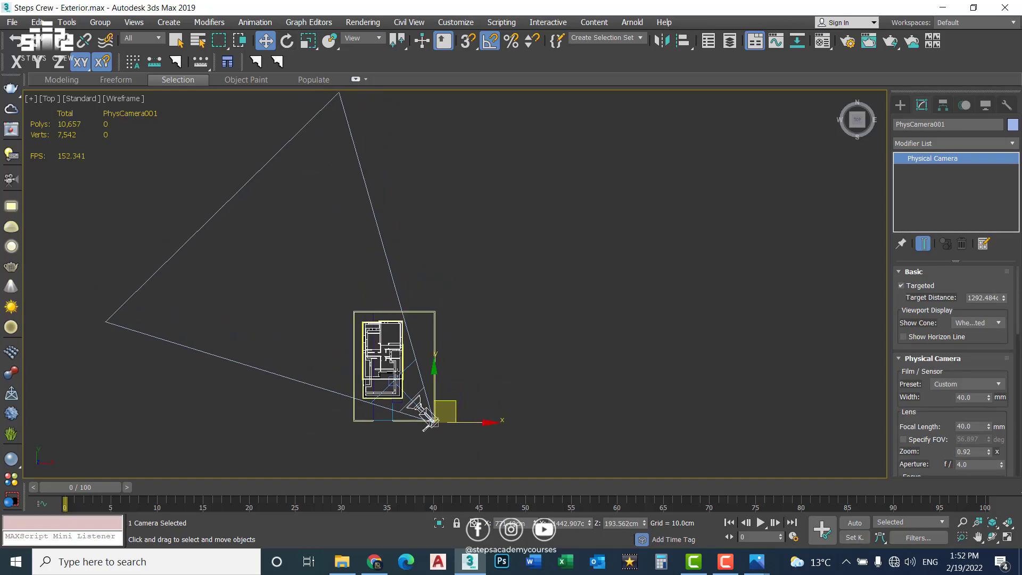
pyautogui.scroll(2, 429, 304)
pyautogui.scroll(2, 428, 304)
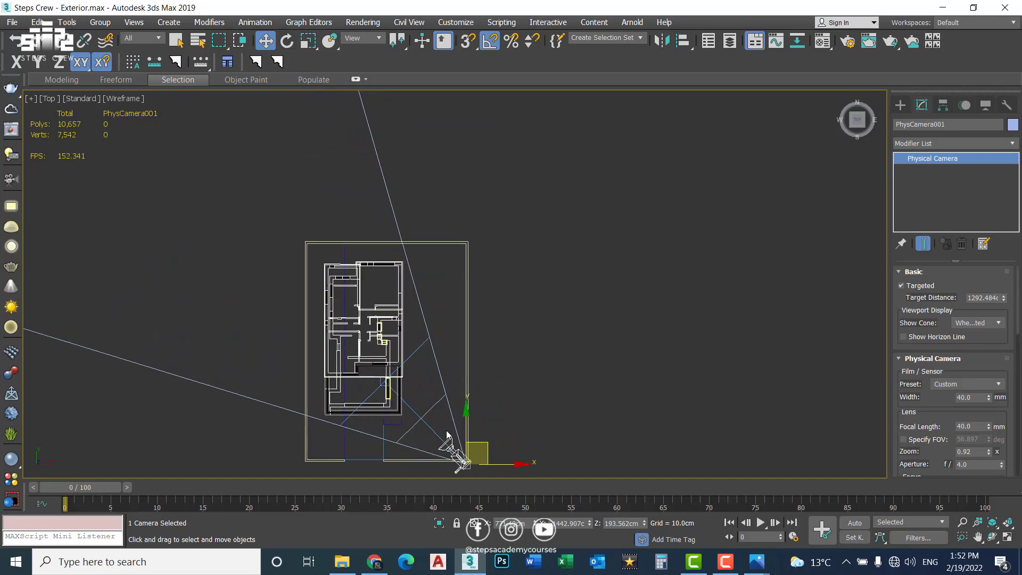
pyautogui.scroll(2, 396, 341)
pyautogui.scroll(2, 396, 341)
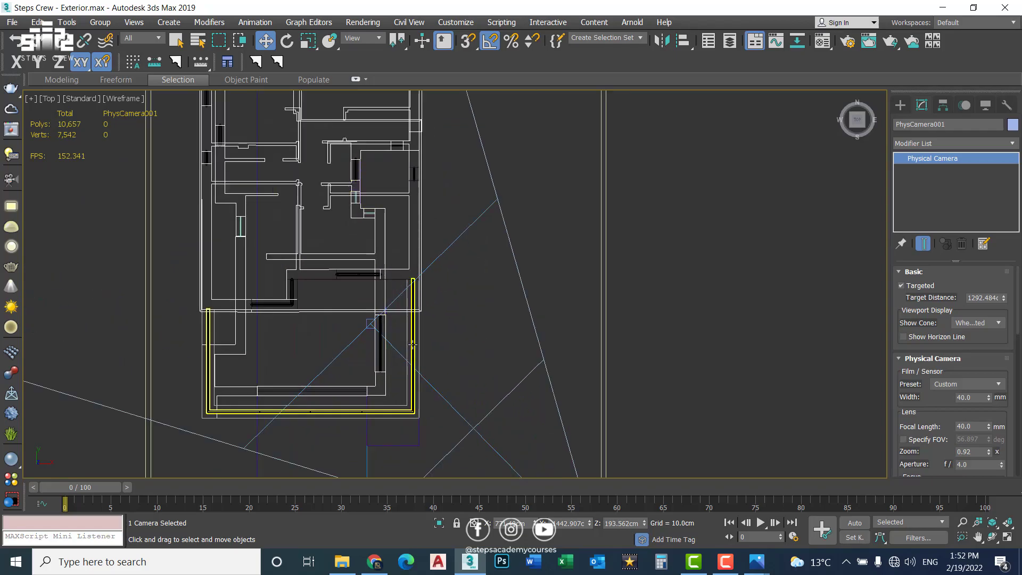
pyautogui.click(371, 325)
pyautogui.moveTo(391, 305); pyautogui.dragTo(427, 338)
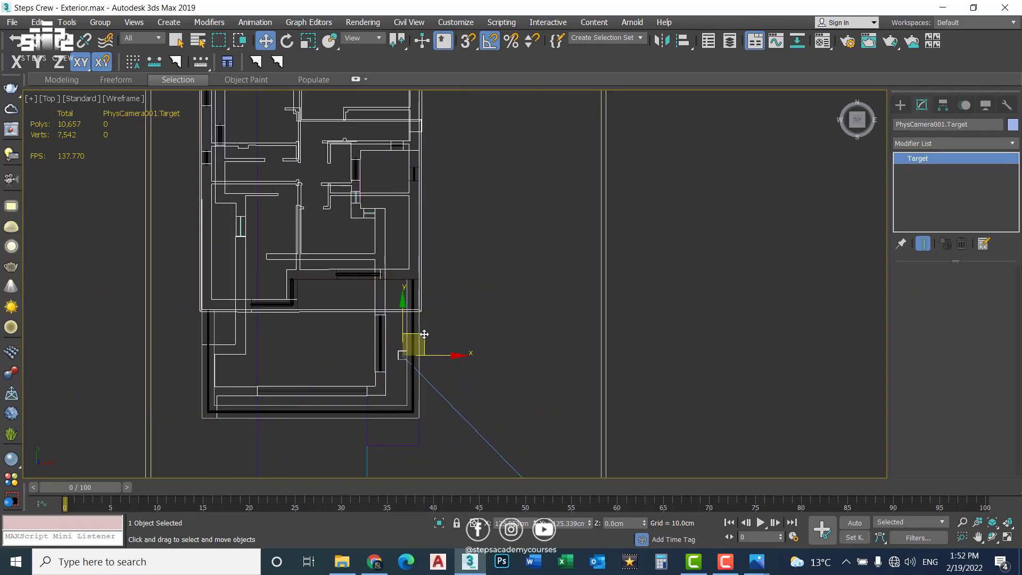
# Step: Select the PhysCamera001 body to show its Physical Camera parameters
pyautogui.scroll(-2, 426, 333)
pyautogui.scroll(-2, 426, 333)
pyautogui.click(498, 428)
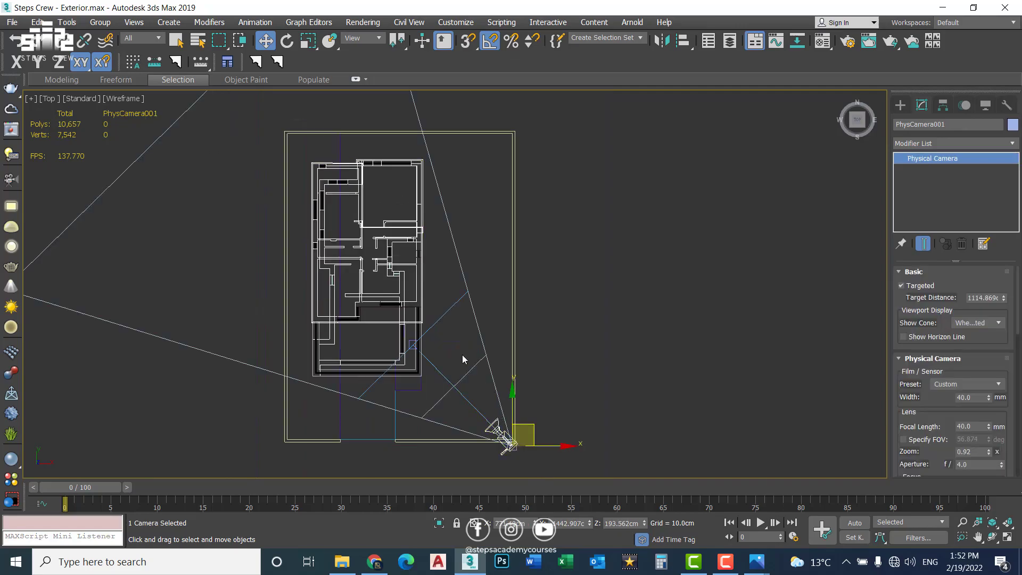
pyautogui.scroll(-2, 394, 293)
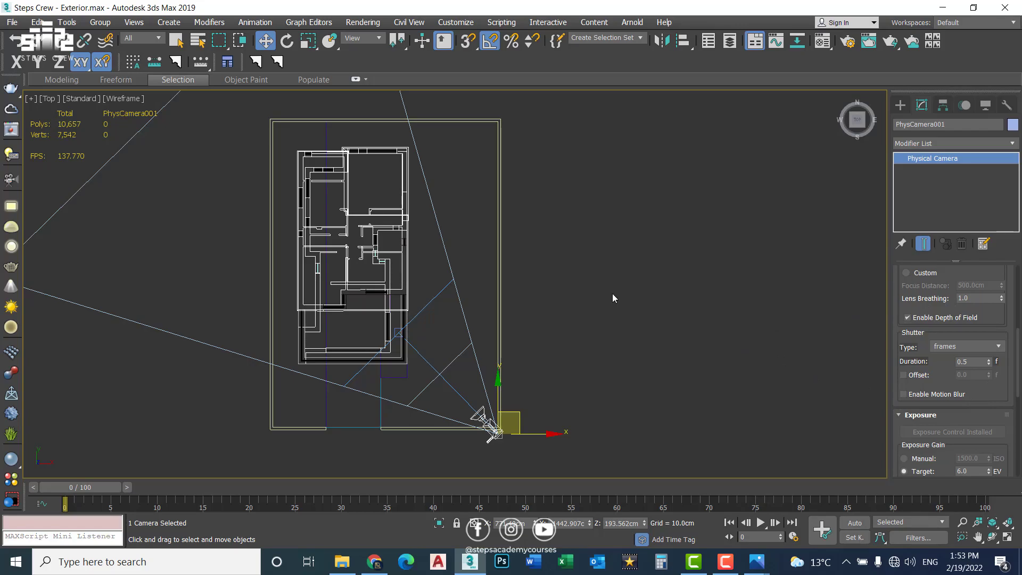
# Step: Change the shutter type from frames to 1/seconds, giving a 1/1000 s duration
pyautogui.click(970, 347)
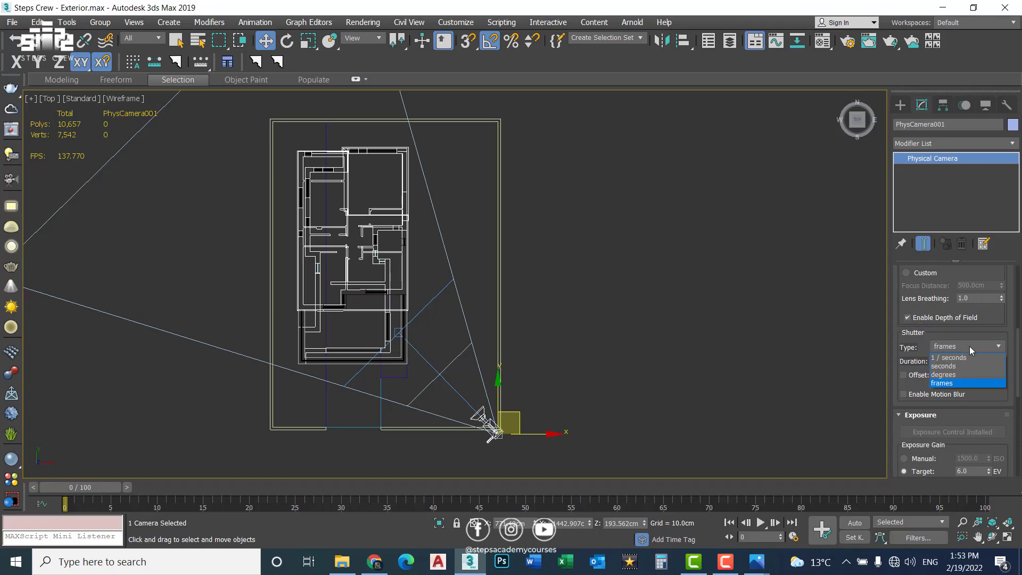
pyautogui.click(953, 357)
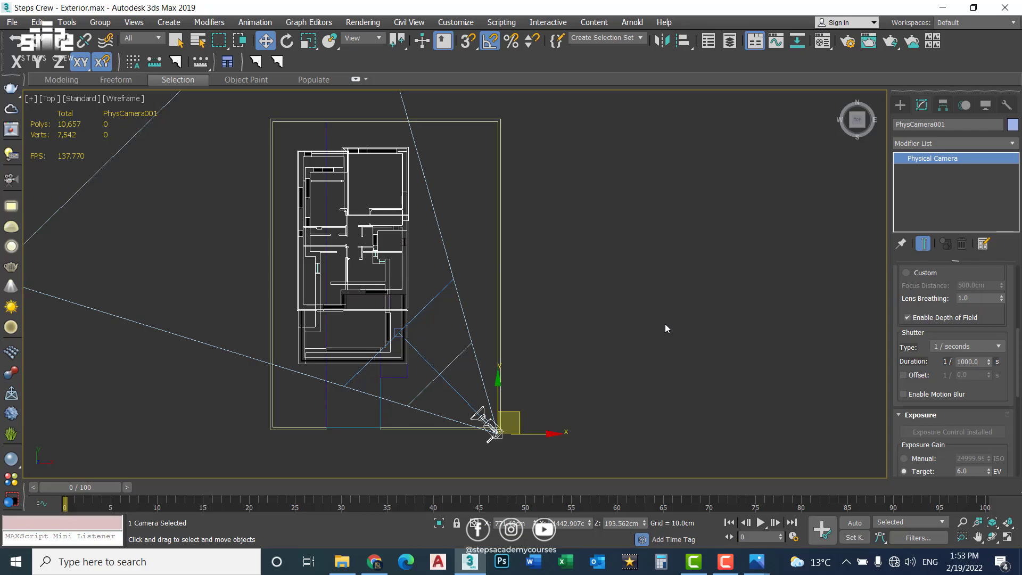
pyautogui.click(944, 346)
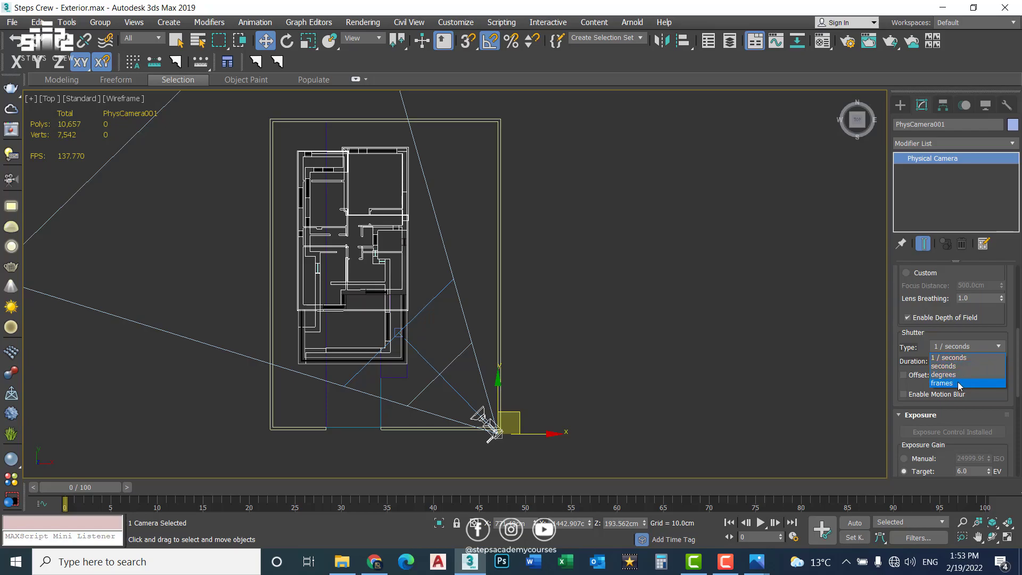
pyautogui.click(961, 348)
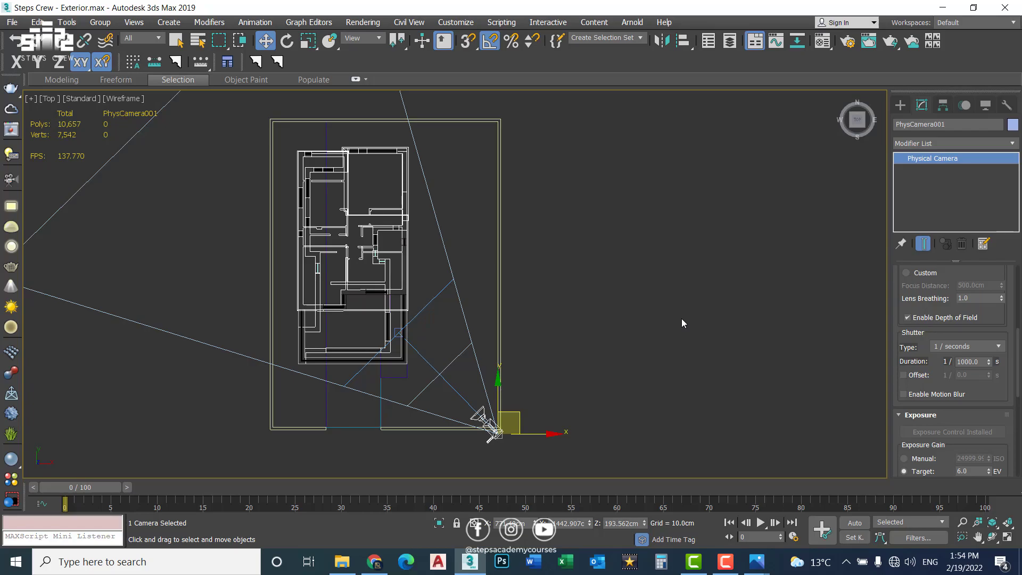
# Step: Set the camera's shutter duration to 1/30 s
pyautogui.doubleClick(969, 362)
pyautogui.write('30')
pyautogui.press('Return')
# Step: Enable motion blur and maximize the camera viewport to fill the workspace
pyautogui.click(908, 394)
pyautogui.hotkey('alt', 'w')
pyautogui.rightClick(385, 350)
pyautogui.hotkey('alt', 'w')
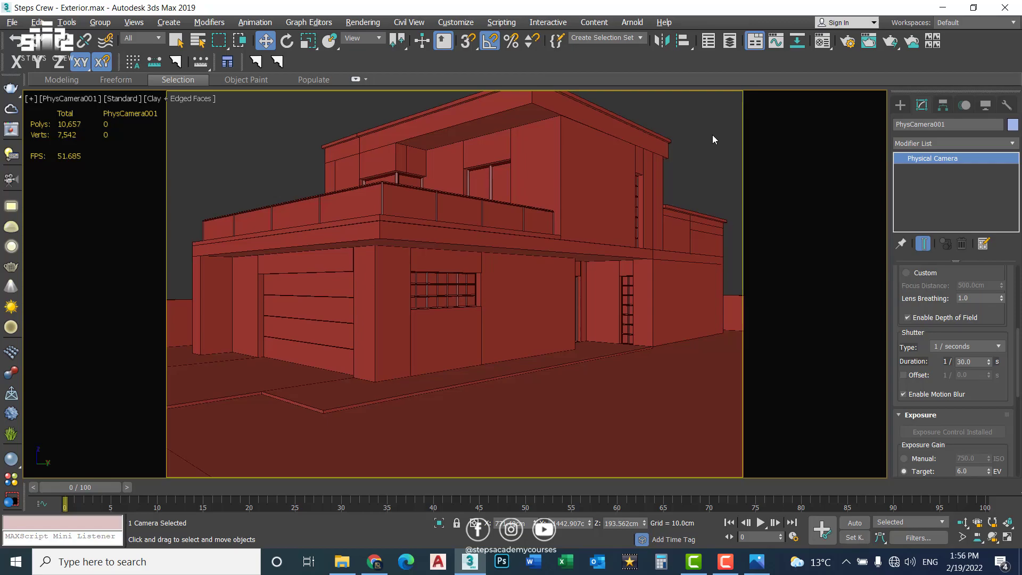
# Step: Turn motion blur off and switch exposure gain to Manual at 400 ISO
pyautogui.click(904, 394)
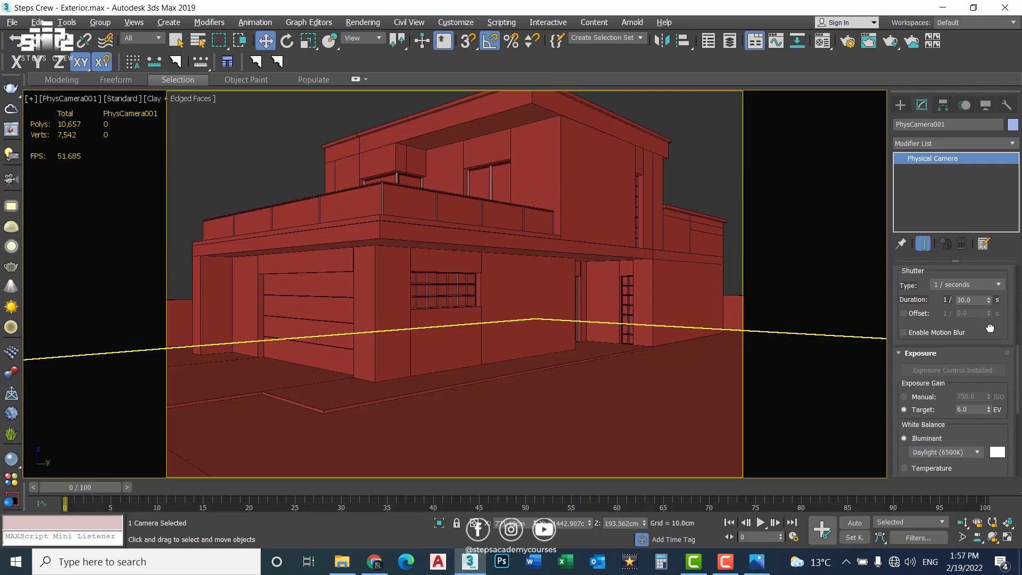
pyautogui.moveTo(986, 397); pyautogui.dragTo(987, 282)
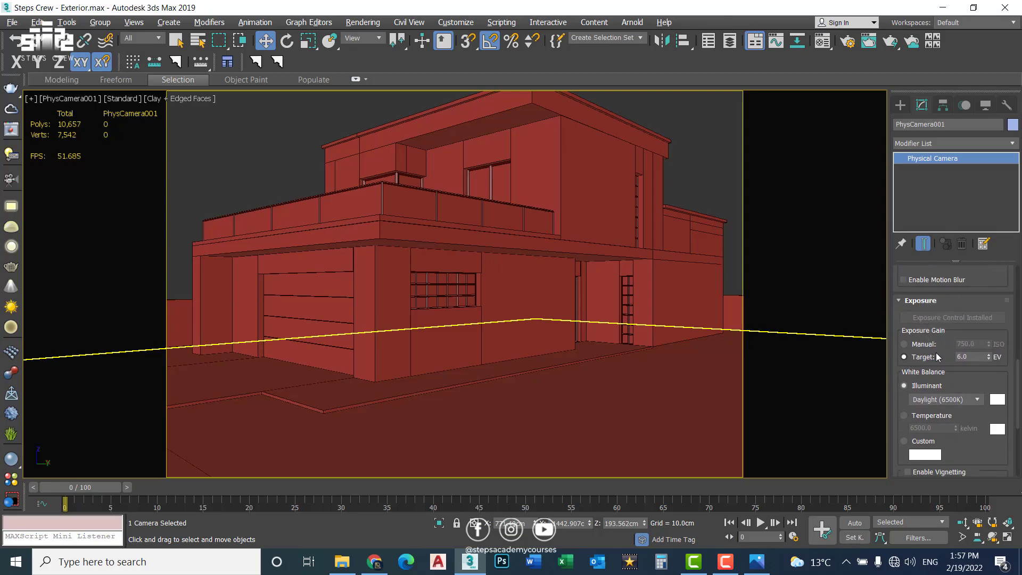
pyautogui.click(905, 344)
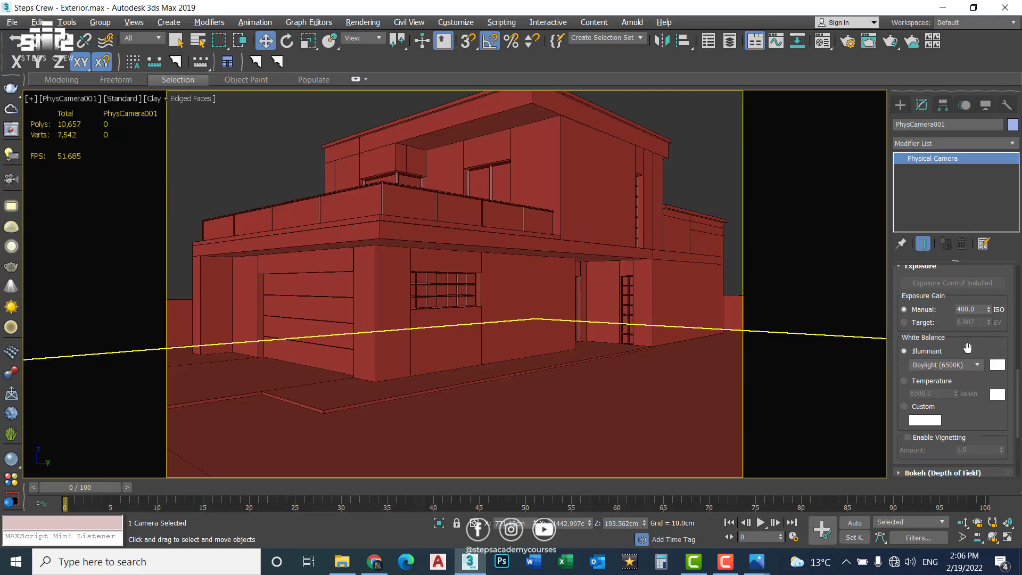
# Step: Set the white balance illuminant to Sunlight (5200K)
pyautogui.click(977, 365)
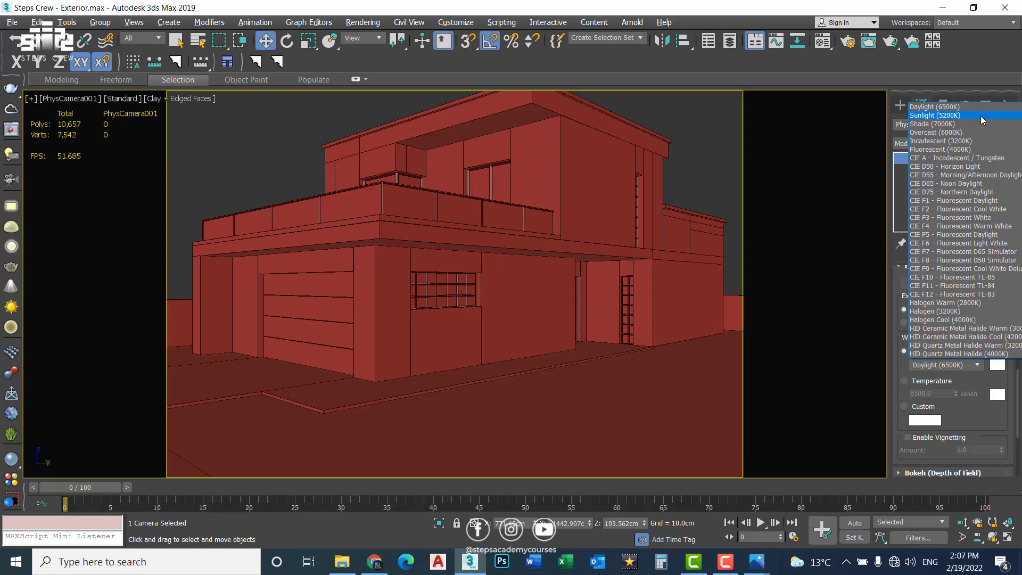
pyautogui.click(981, 116)
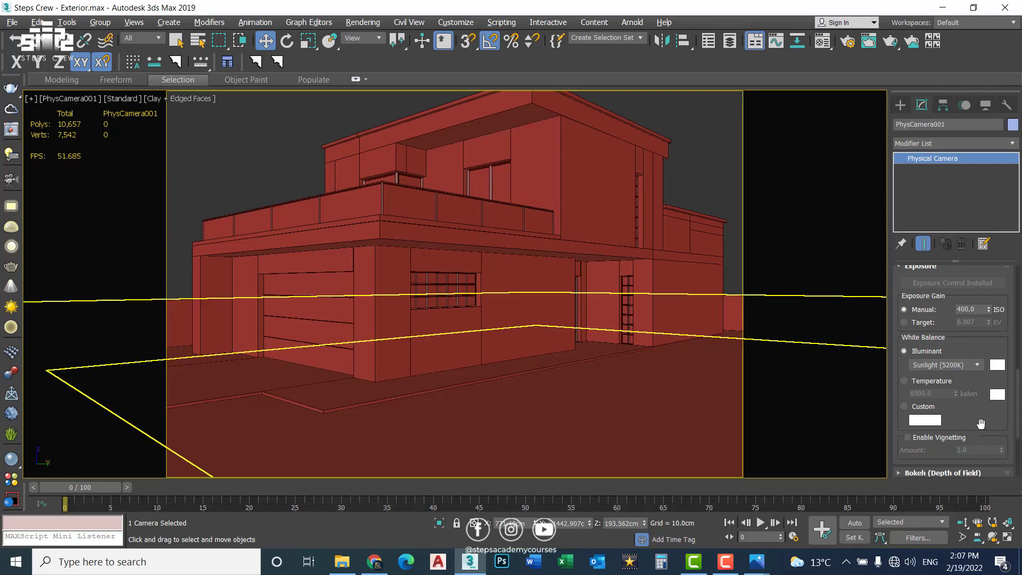
pyautogui.scroll(-5, 1018, 437)
pyautogui.moveTo(1018, 437); pyautogui.dragTo(1018, 296)
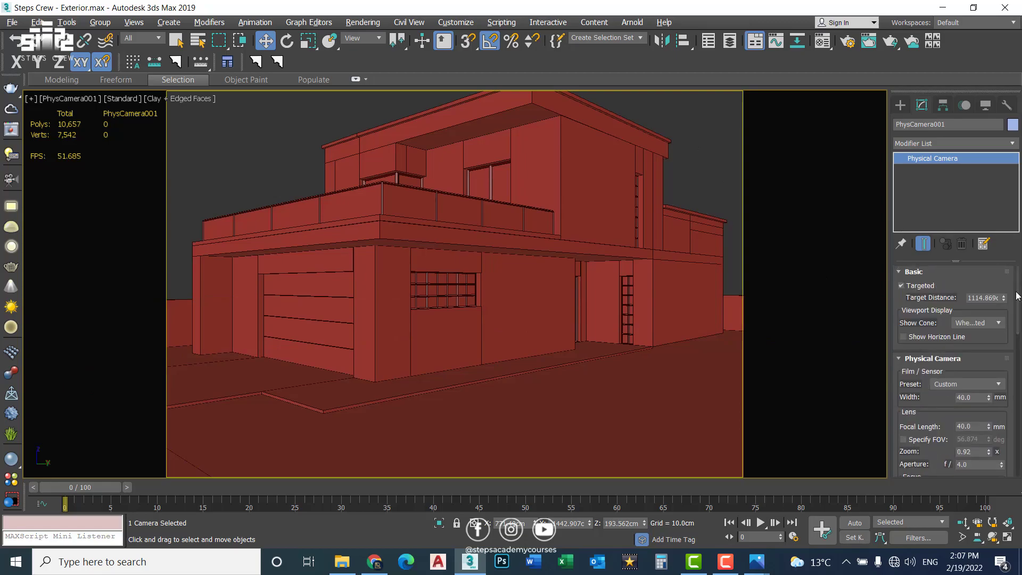
# Step: Set PhysCamera001's lens zoom back to 1.0x so the house fills more of the frame
pyautogui.moveTo(932, 406); pyautogui.dragTo(931, 355)
pyautogui.click(977, 402)
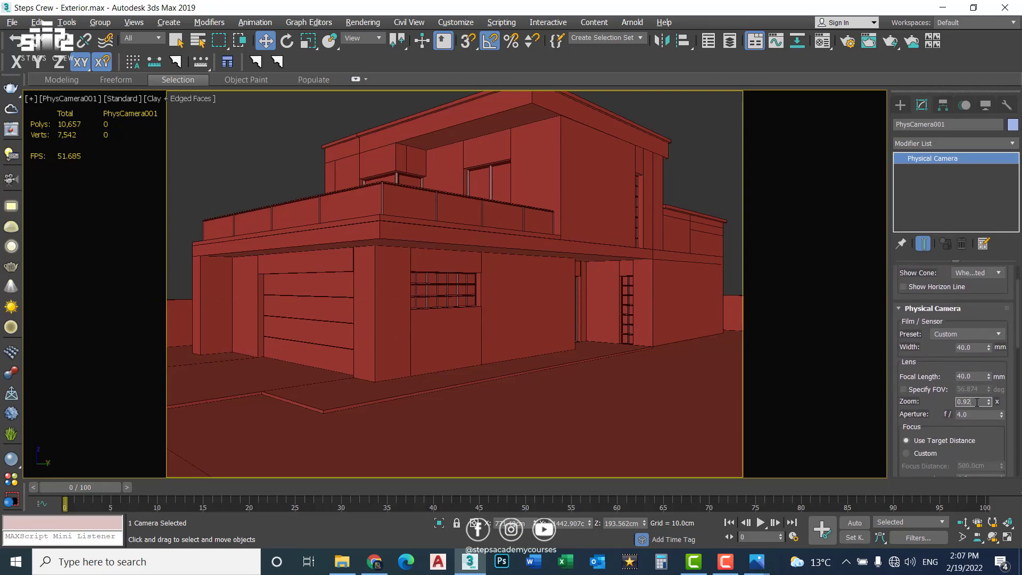
pyautogui.write('1')
pyautogui.press('Return')
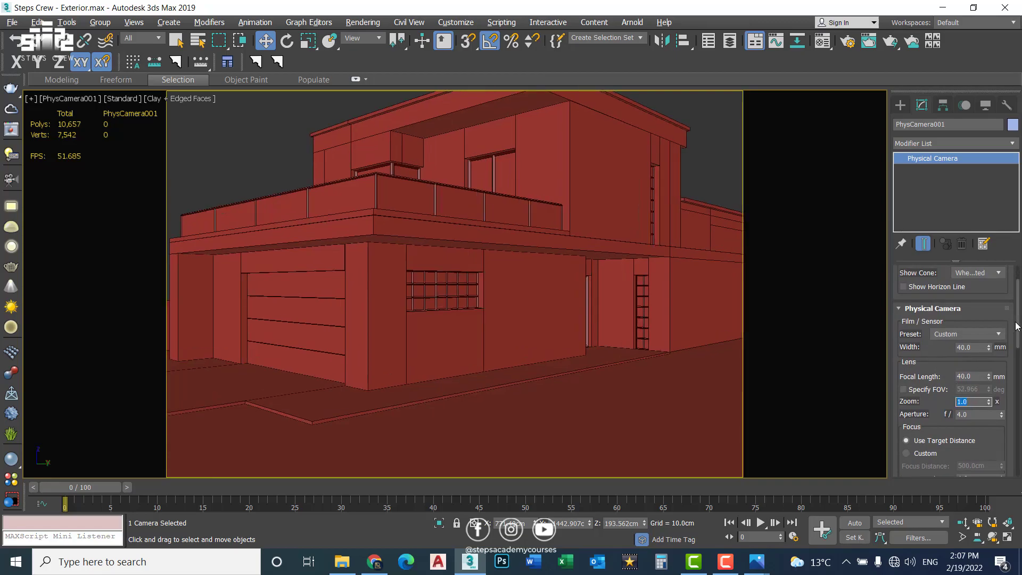
pyautogui.moveTo(1019, 328); pyautogui.dragTo(1016, 476)
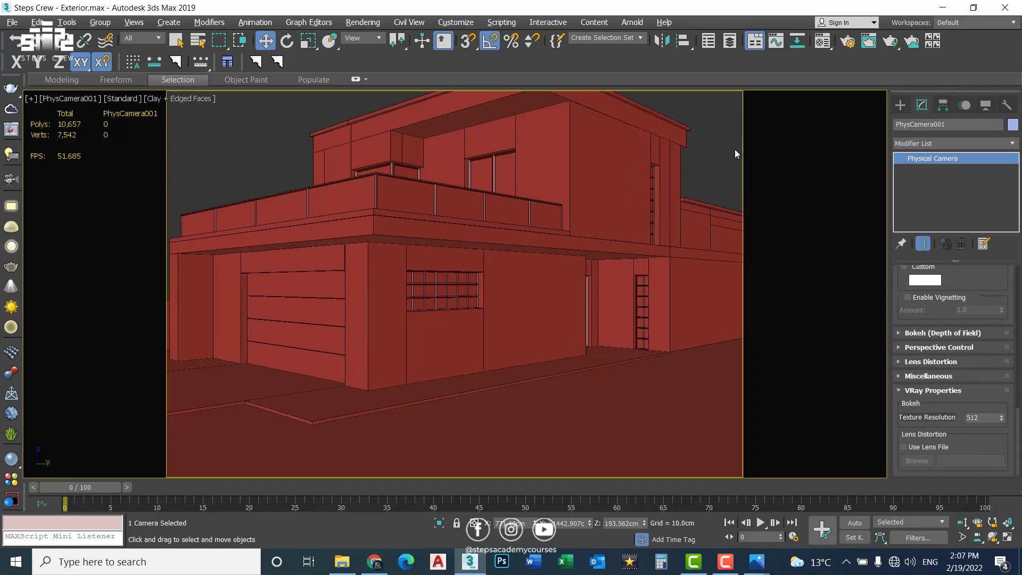
# Step: In the four-viewport layout, move the camera down and right in the Top view
pyautogui.hotkey('alt', 'w')
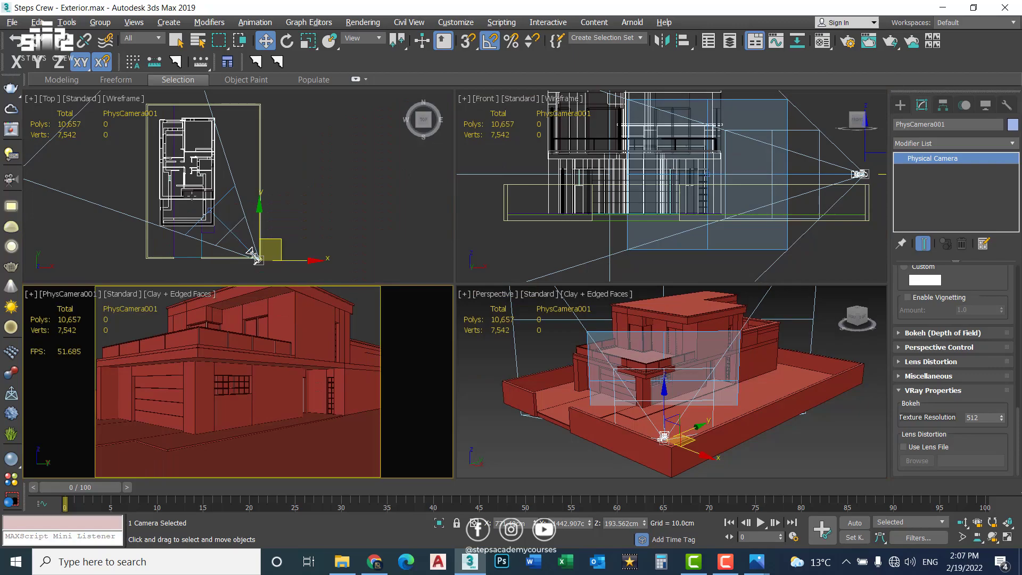
pyautogui.moveTo(296, 179); pyautogui.dragTo(305, 167, button='middle')
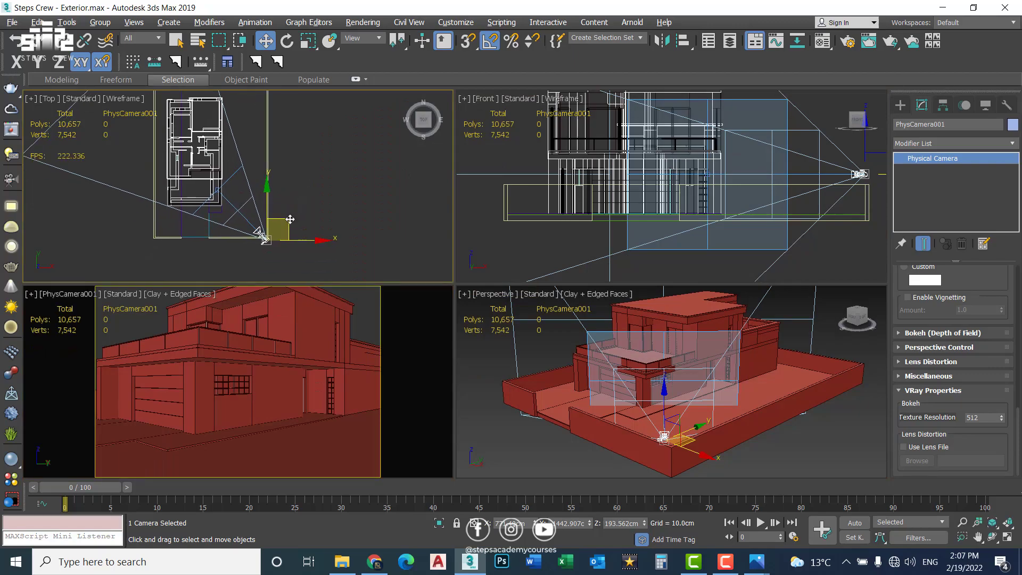
pyautogui.moveTo(291, 219); pyautogui.dragTo(291, 223)
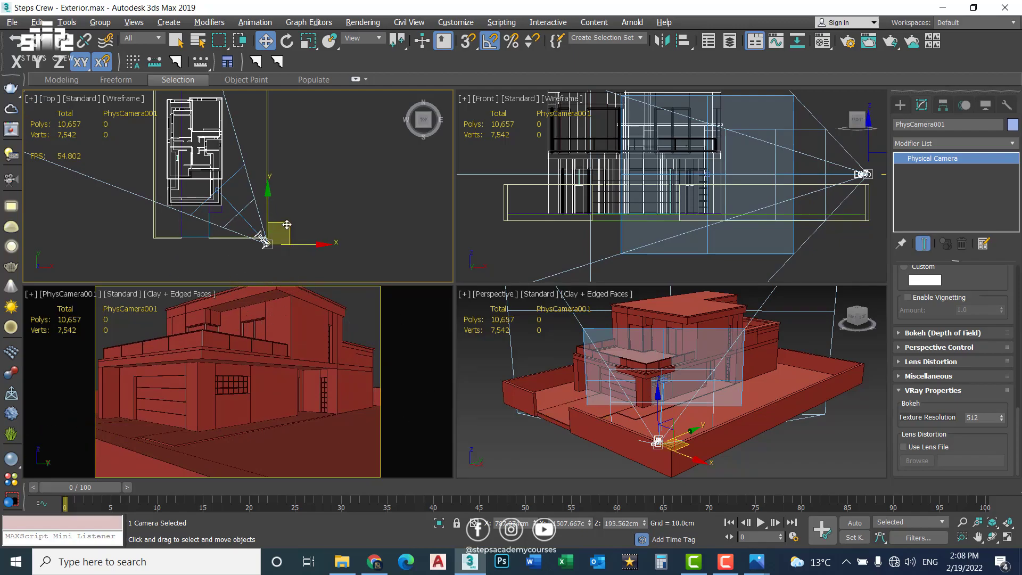
pyautogui.moveTo(287, 224); pyautogui.dragTo(294, 233)
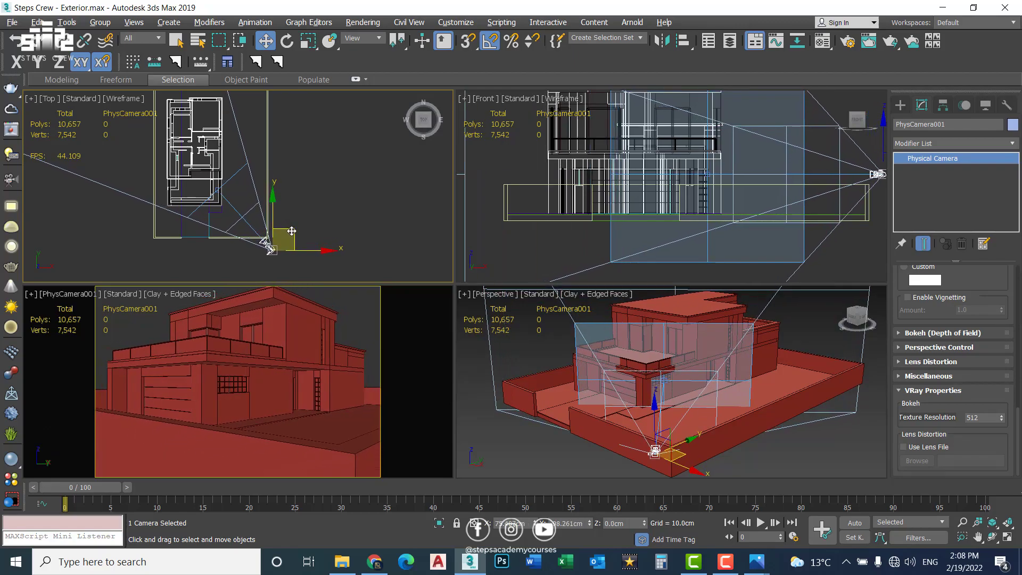
# Step: Maximize the camera viewport and truck the camera so the house shifts down in frame
pyautogui.rightClick(305, 329)
pyautogui.hotkey('alt', 'w')
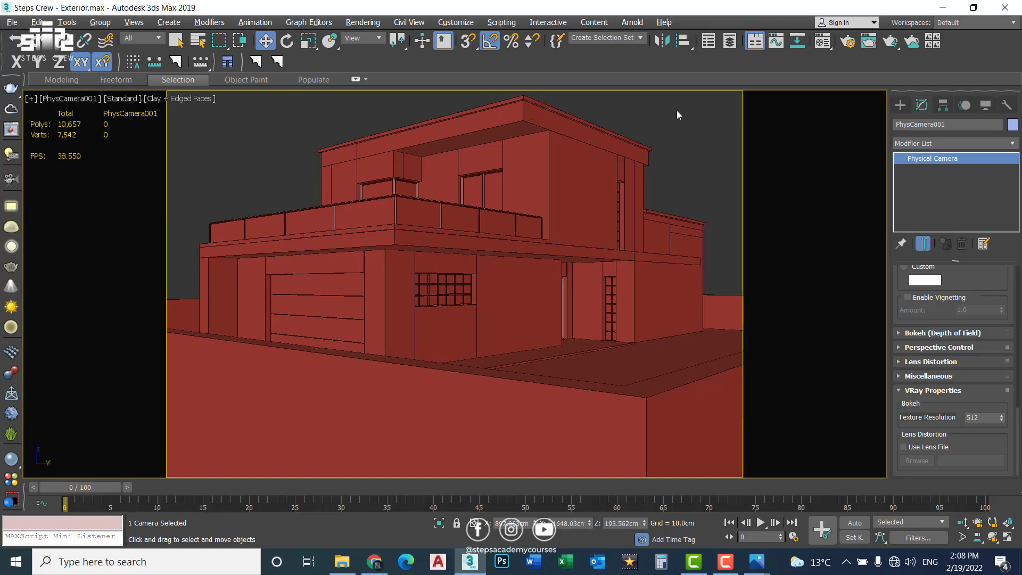
pyautogui.moveTo(678, 109); pyautogui.dragTo(674, 125, button='middle')
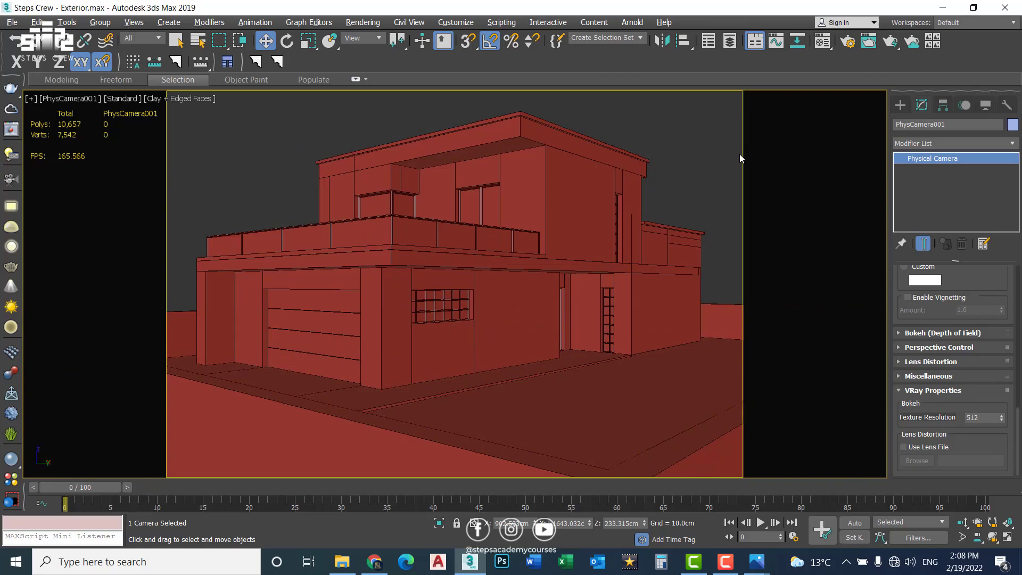
# Step: Enable PhysCamera001's Clipping Planes, with near 0.0 cm and far 100000.0 cm
pyautogui.click(904, 377)
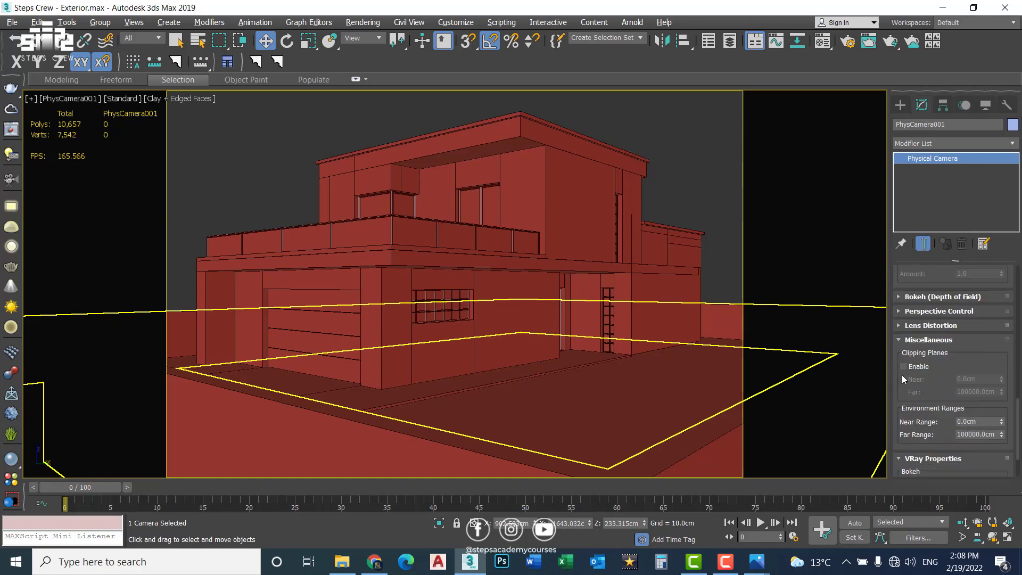
pyautogui.moveTo(940, 382); pyautogui.dragTo(942, 323)
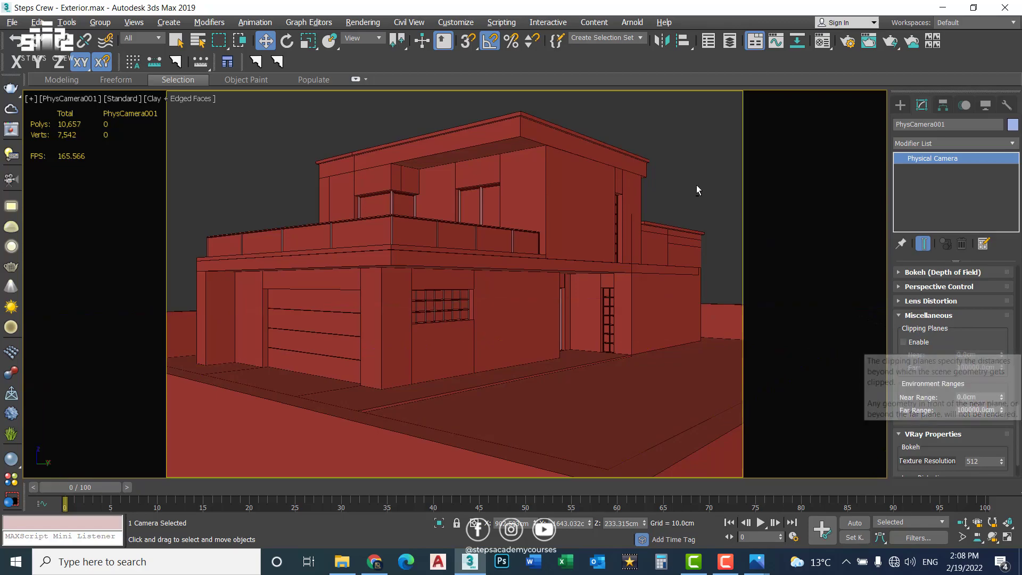
pyautogui.hotkey('alt', 'w')
pyautogui.scroll(1, 297, 234)
pyautogui.scroll(1, 297, 235)
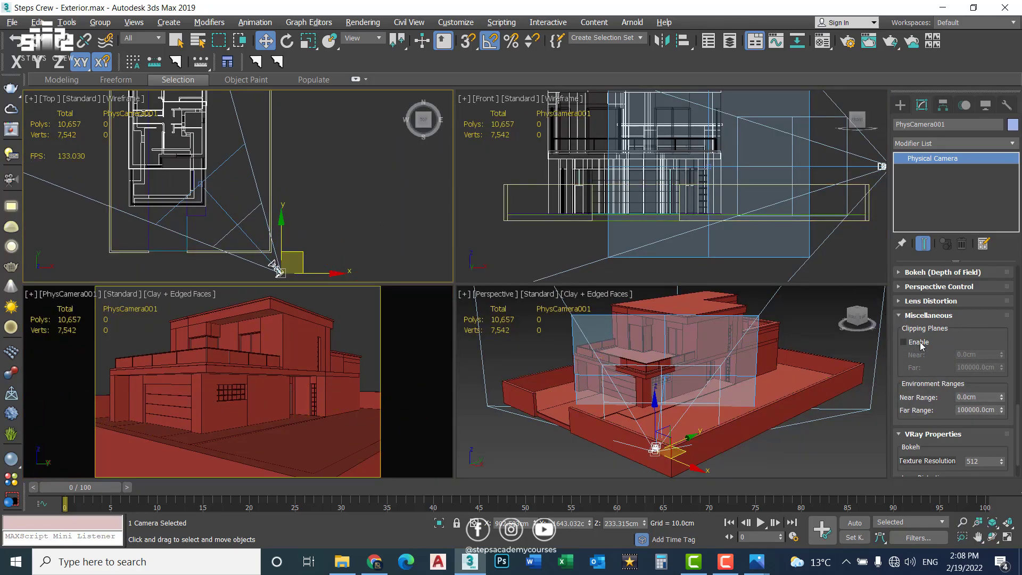
pyautogui.click(904, 342)
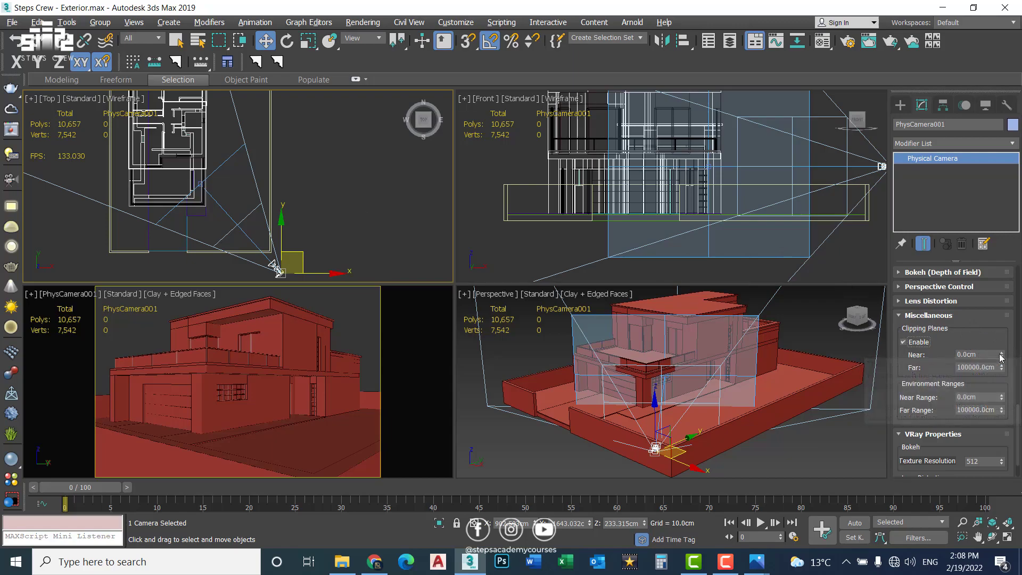
# Step: Set the camera's near clipping distance to 100 cm
pyautogui.moveTo(1001, 353); pyautogui.dragTo(997, 355)
pyautogui.doubleClick(994, 355)
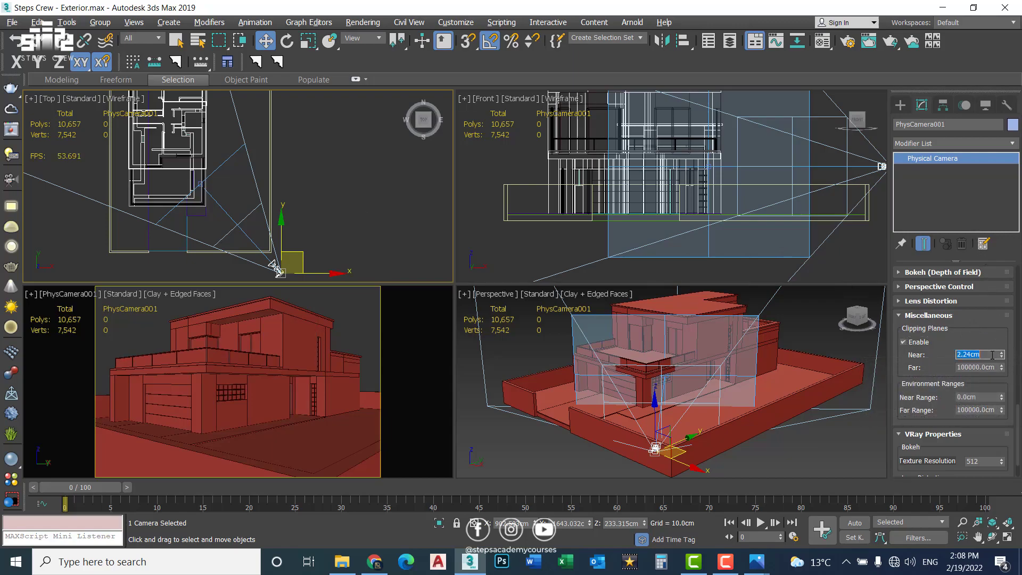
pyautogui.write('100')
pyautogui.press('Return')
# Step: Move the camera upward and slightly left in the Top view
pyautogui.moveTo(270, 215)
pyautogui.mouseDown(button='middle')
pyautogui.moveTo(280, 193)
pyautogui.moveTo(305, 221)
pyautogui.mouseUp(button='middle')
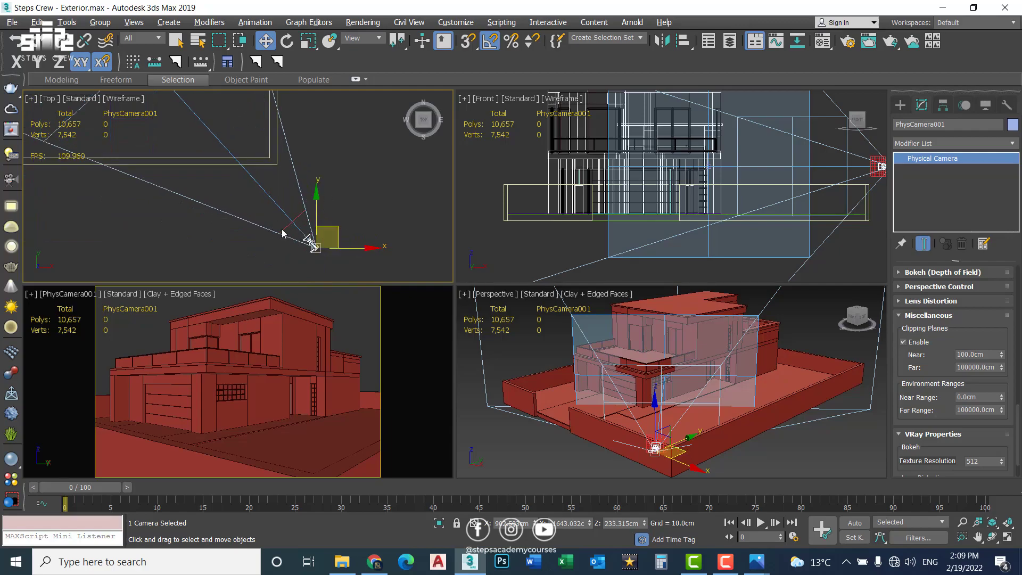
pyautogui.scroll(-2, 288, 218)
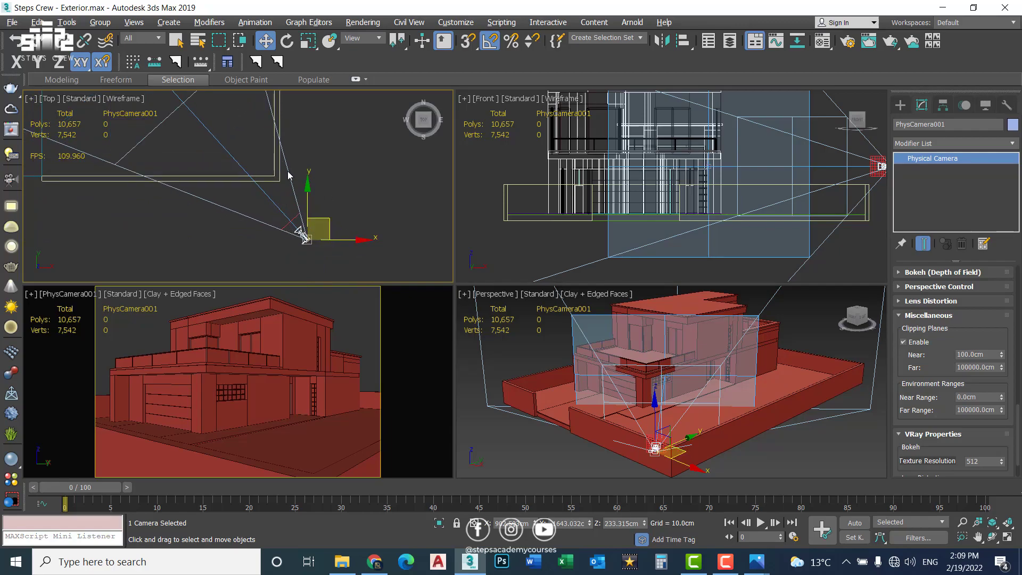
pyautogui.scroll(-1, 288, 174)
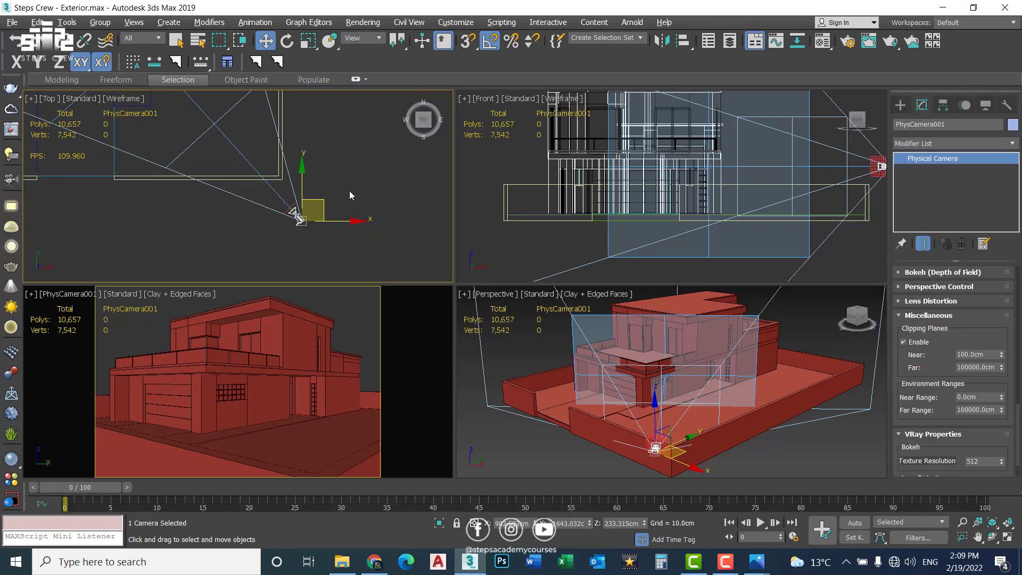
pyautogui.scroll(2, 328, 213)
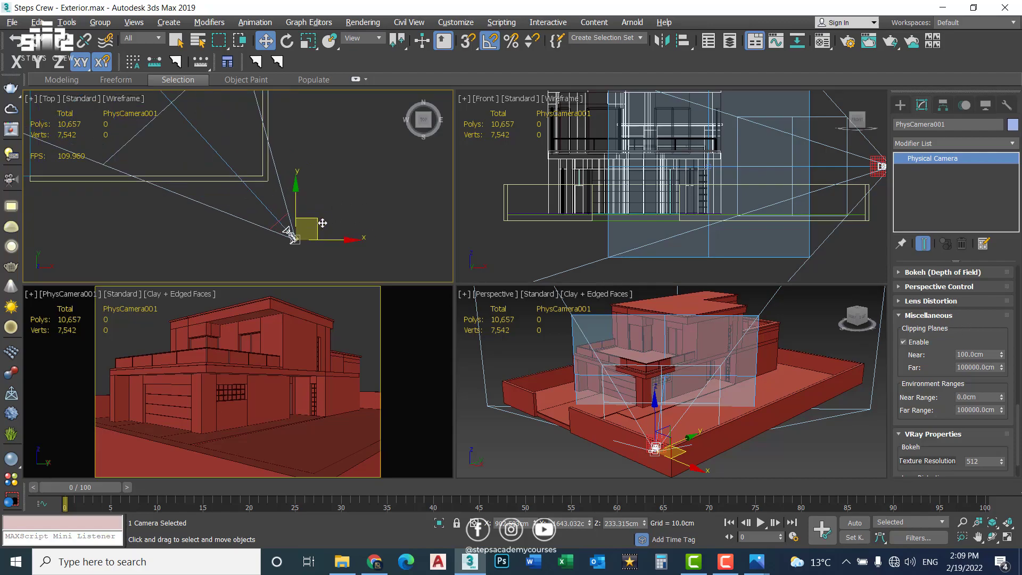
pyautogui.moveTo(323, 223)
pyautogui.mouseDown()
pyautogui.moveTo(318, 204)
pyautogui.moveTo(323, 213)
pyautogui.mouseUp()
pyautogui.moveTo(326, 216); pyautogui.dragTo(312, 220)
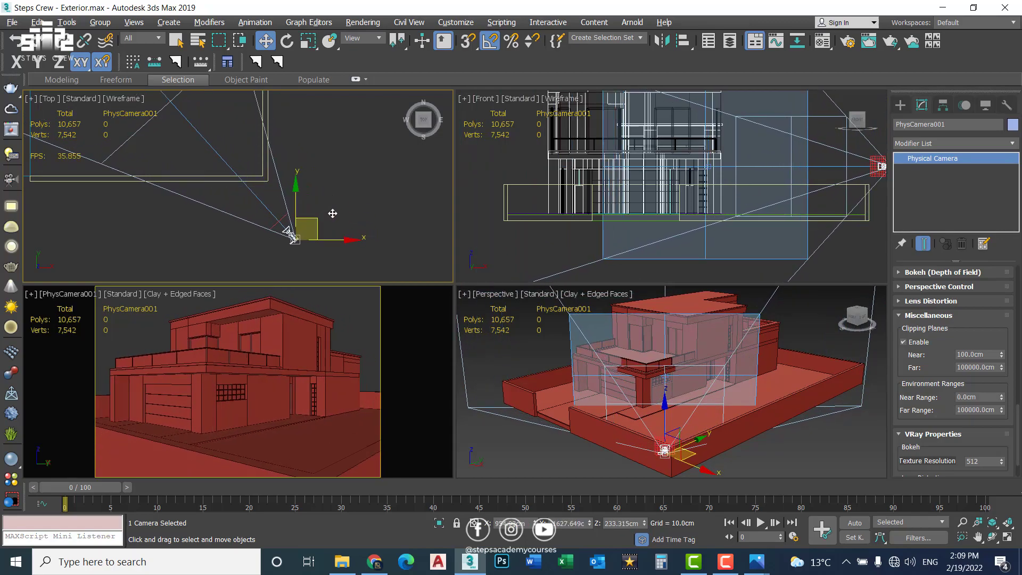
# Step: Raise the near clipping distance to 200 cm
pyautogui.doubleClick(989, 354)
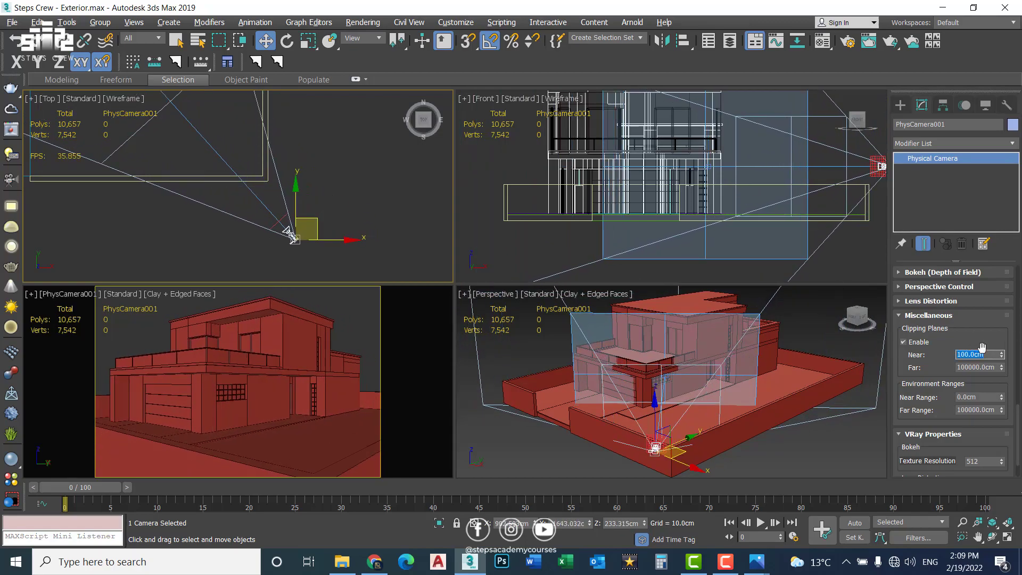
pyautogui.write('200')
pyautogui.press('Return')
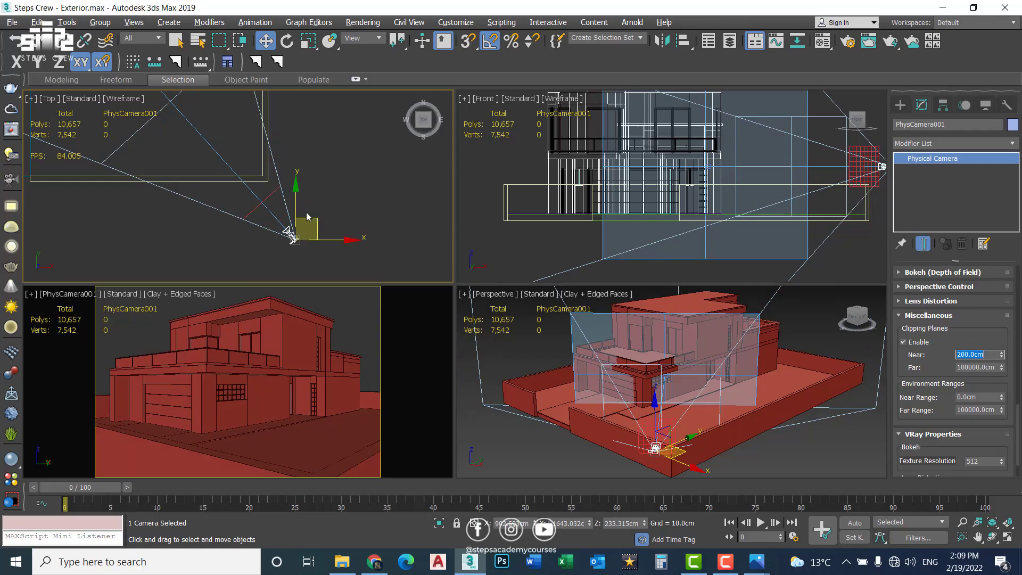
# Step: Move the camera lower and nearer the house corner, fine-tuning its position
pyautogui.moveTo(320, 222); pyautogui.dragTo(309, 186)
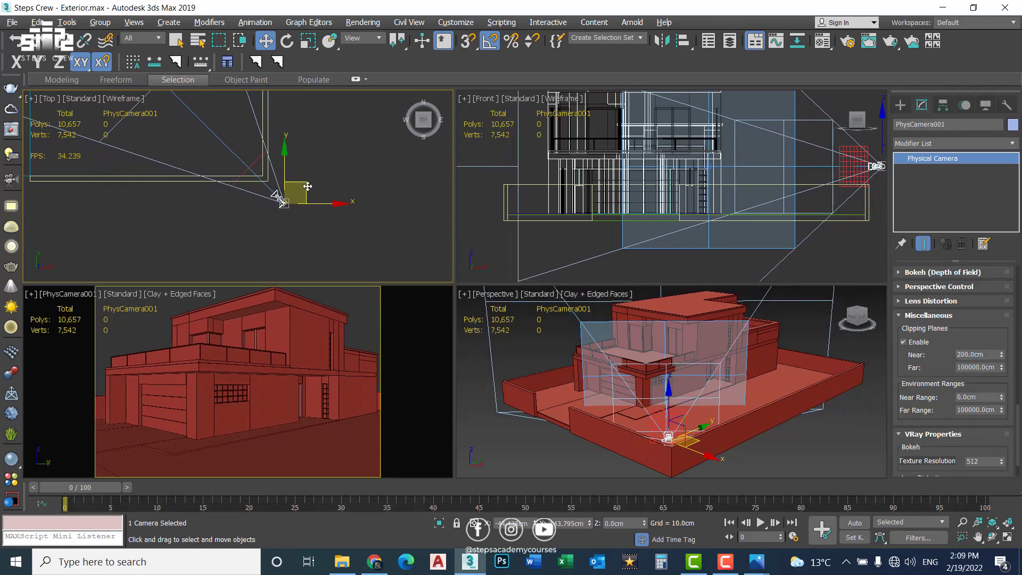
pyautogui.moveTo(363, 375); pyautogui.dragTo(361, 366, button='middle')
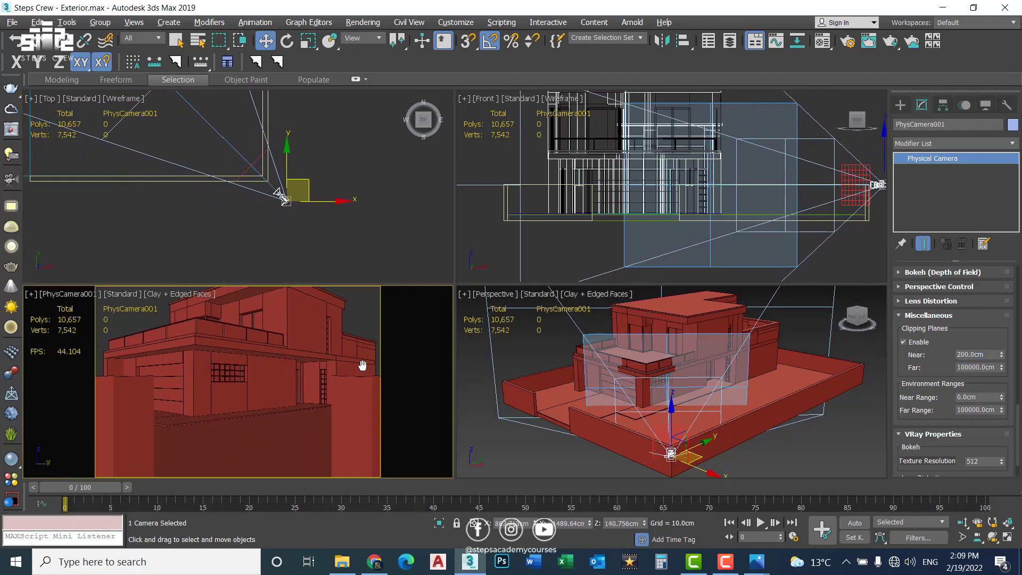
pyautogui.moveTo(308, 188); pyautogui.dragTo(306, 190)
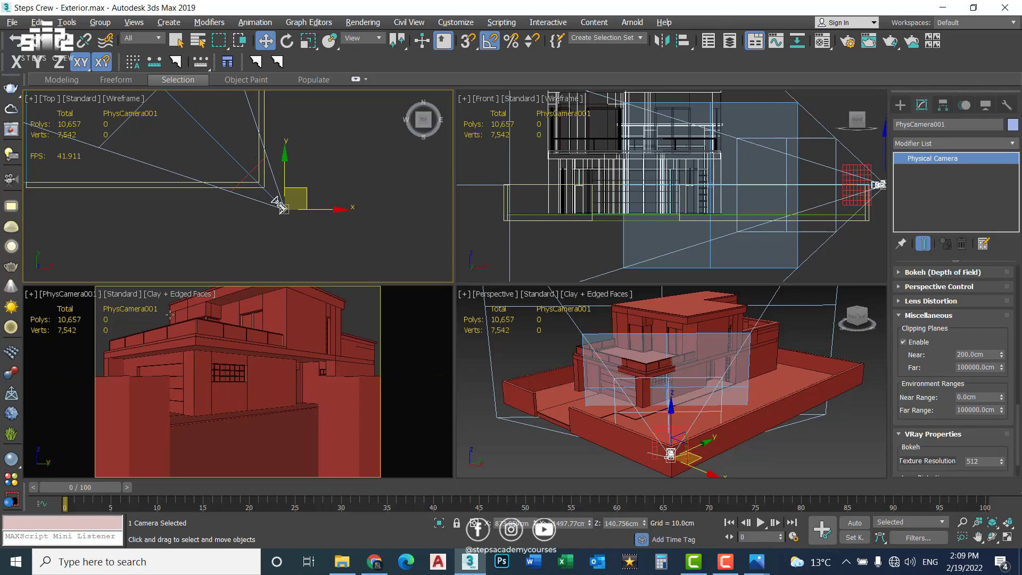
pyautogui.scroll(3, 246, 159)
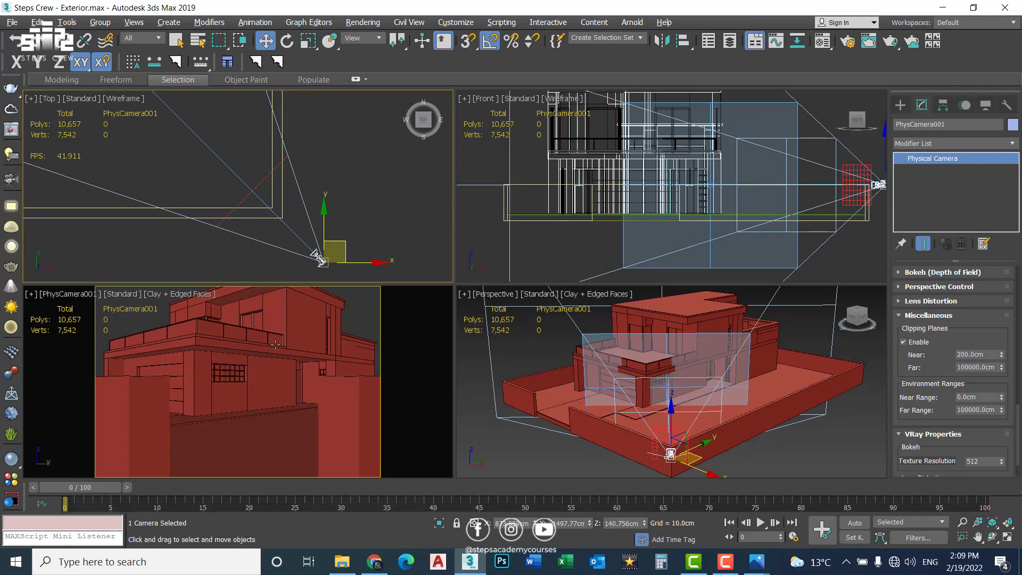
pyautogui.click(914, 344)
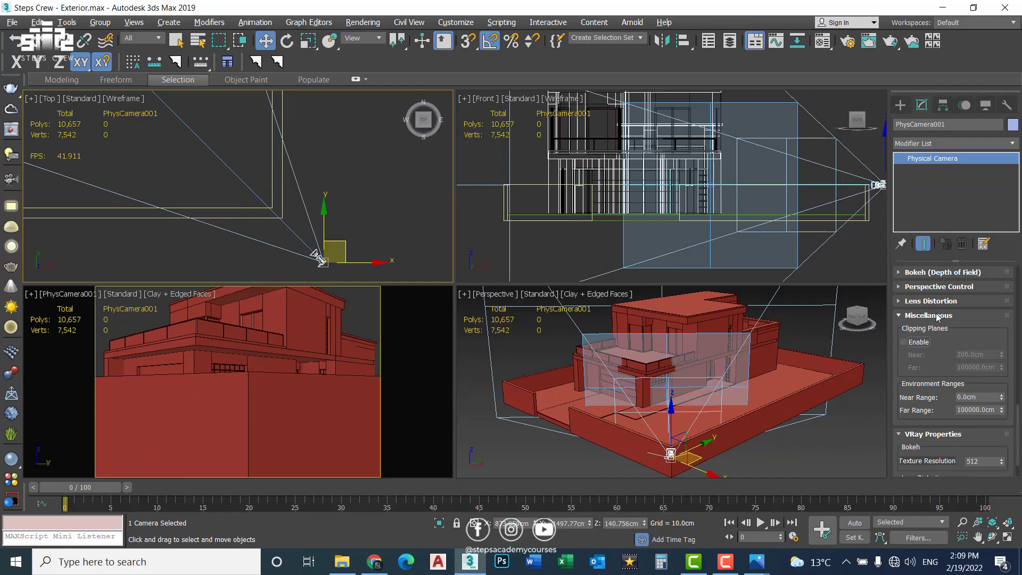
pyautogui.click(923, 342)
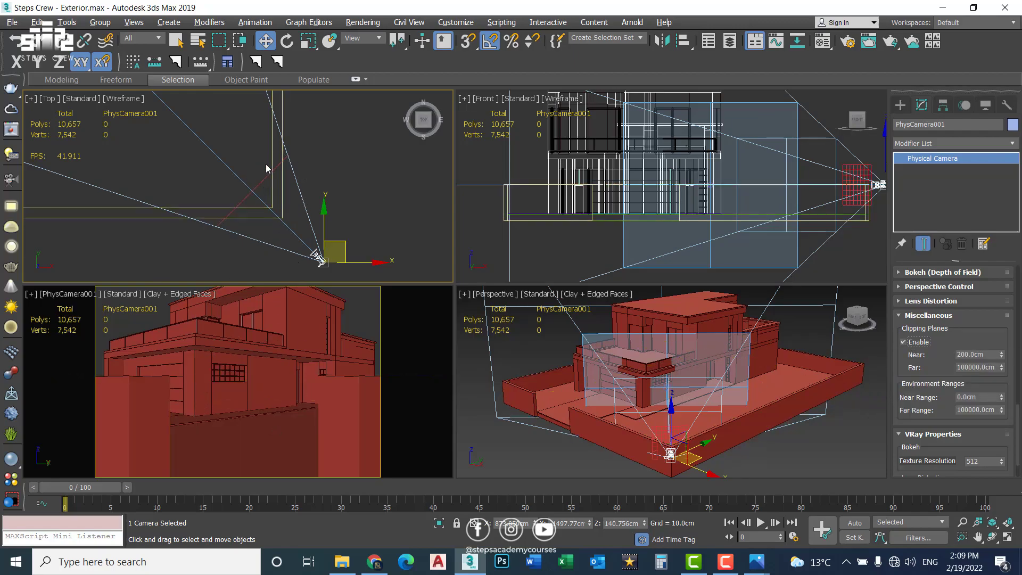
pyautogui.scroll(2, 268, 169)
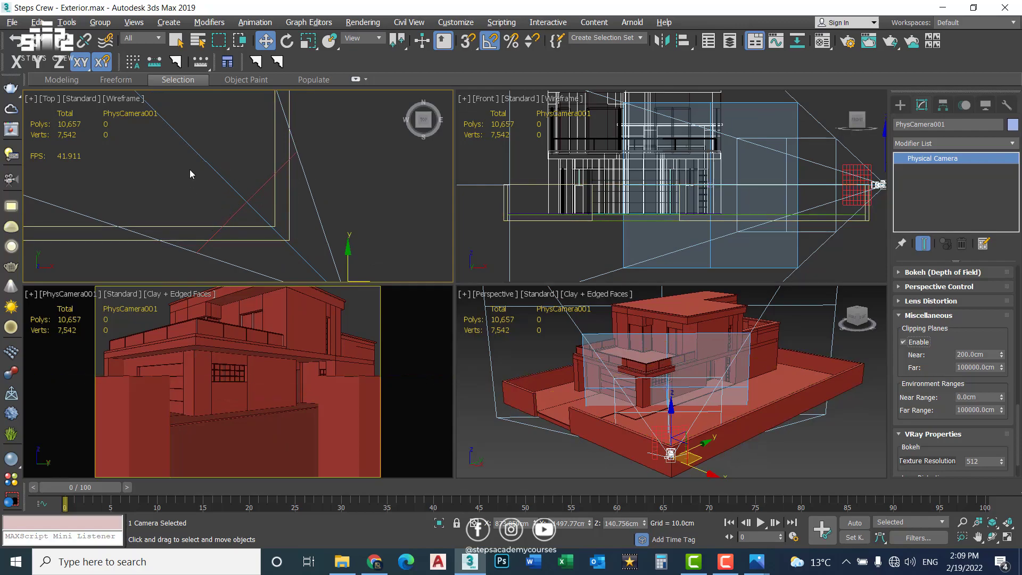
# Step: Move the camera up-left in the Top view
pyautogui.scroll(-3, 240, 160)
pyautogui.moveTo(309, 150); pyautogui.dragTo(322, 185, button='middle')
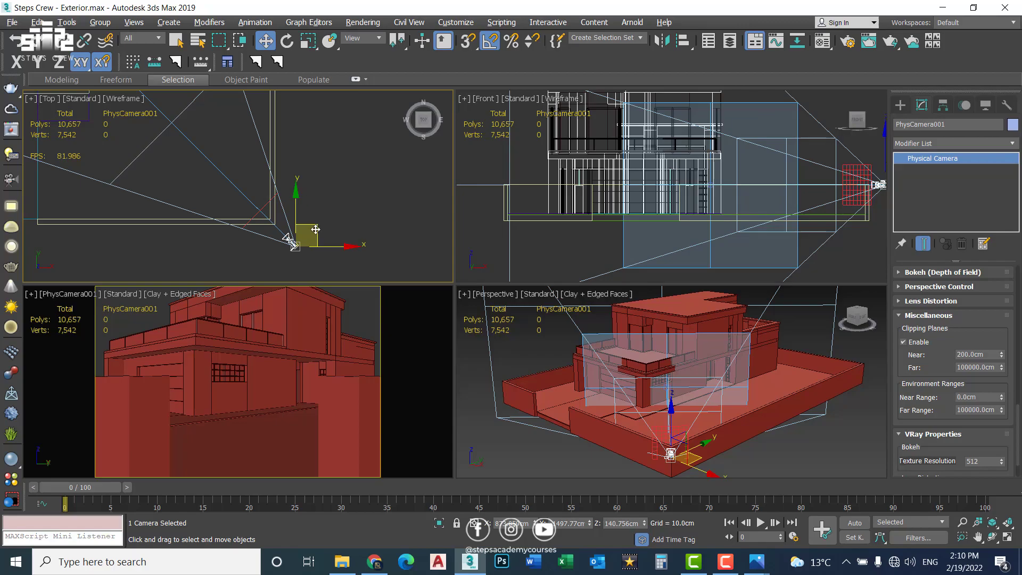
pyautogui.moveTo(316, 230)
pyautogui.mouseDown()
pyautogui.moveTo(288, 199)
pyautogui.moveTo(307, 223)
pyautogui.mouseUp()
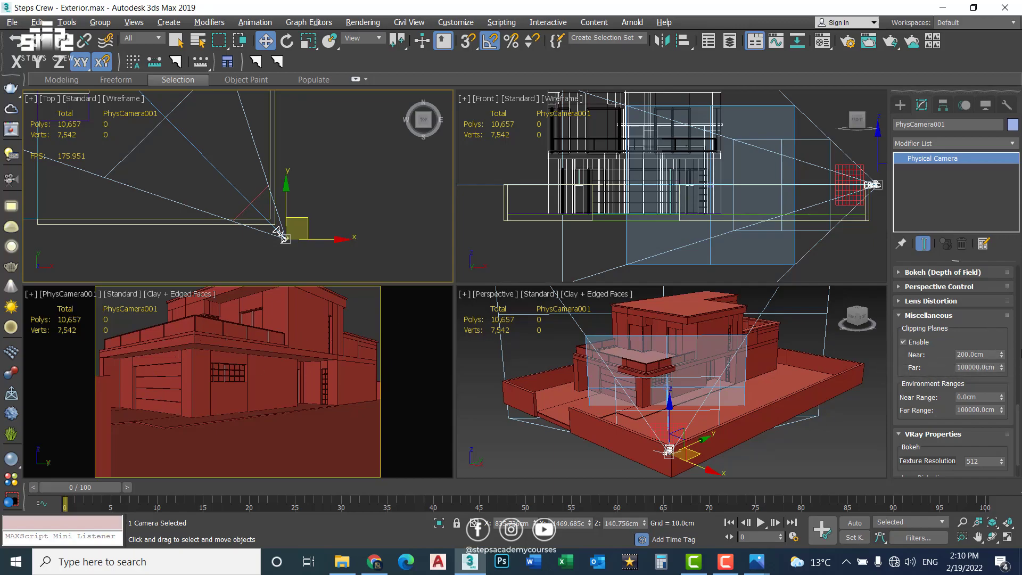
# Step: Raise near clipping to 234.909 cm past the front wall and nudge the camera along X
pyautogui.moveTo(1001, 354); pyautogui.dragTo(994, 344)
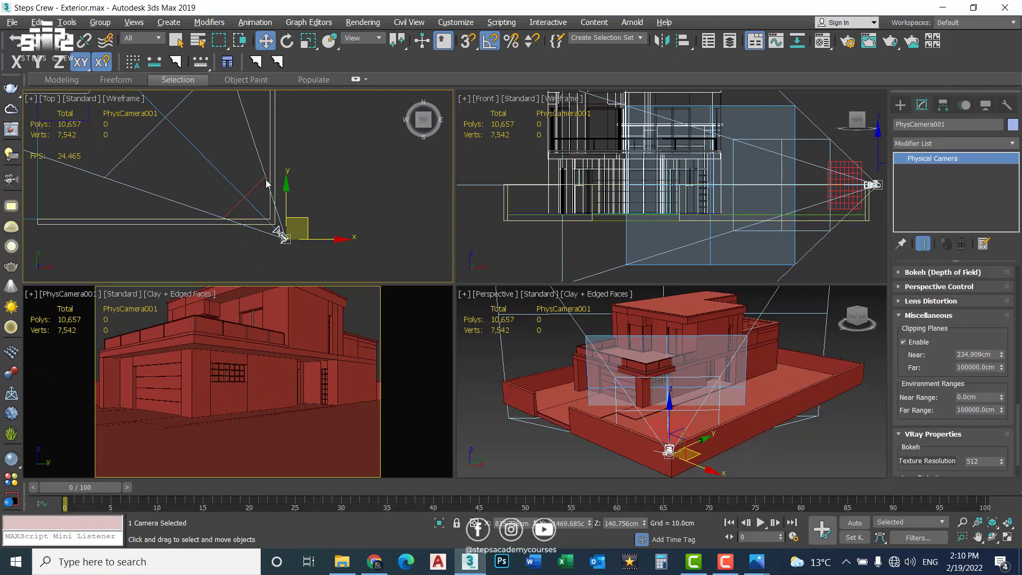
pyautogui.scroll(3, 254, 183)
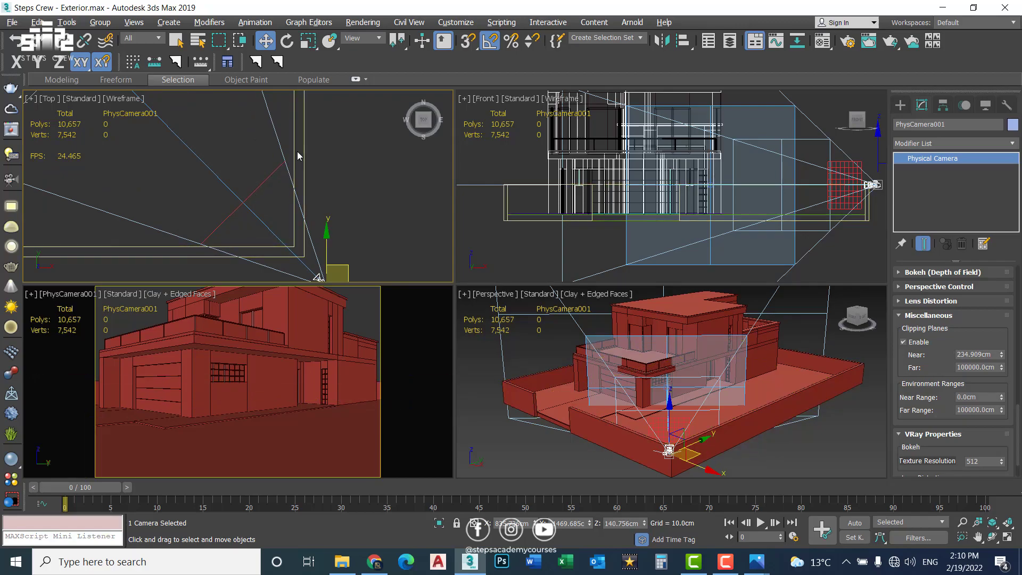
pyautogui.scroll(-2, 308, 178)
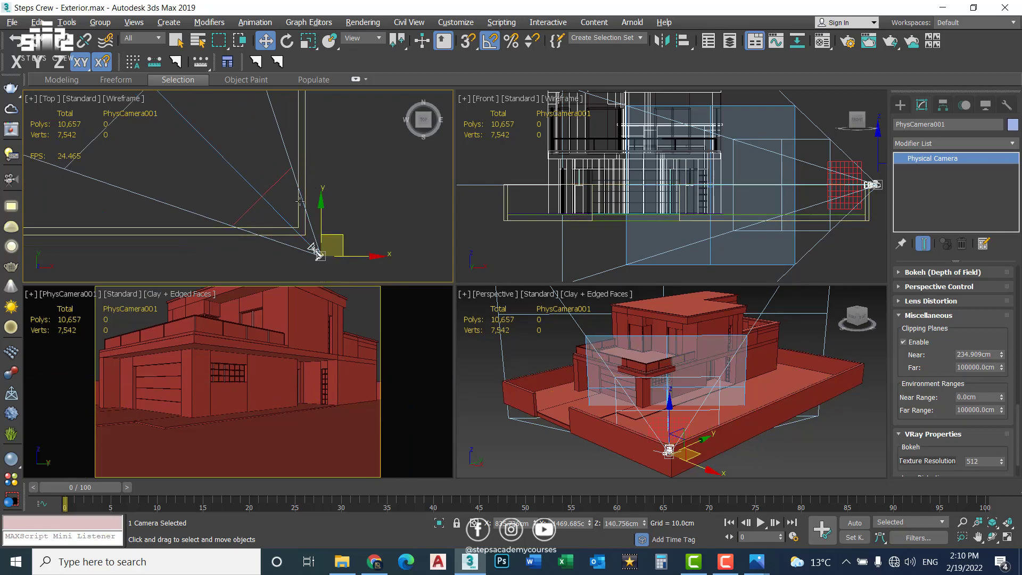
pyautogui.moveTo(352, 255); pyautogui.dragTo(356, 254)
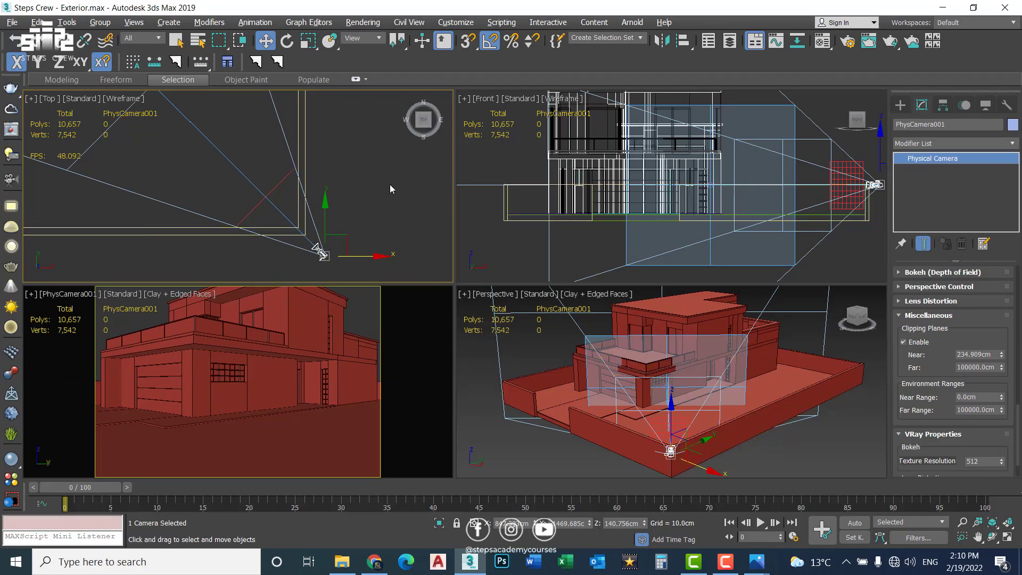
pyautogui.press('c')
pyautogui.hotkey('alt', 'w')
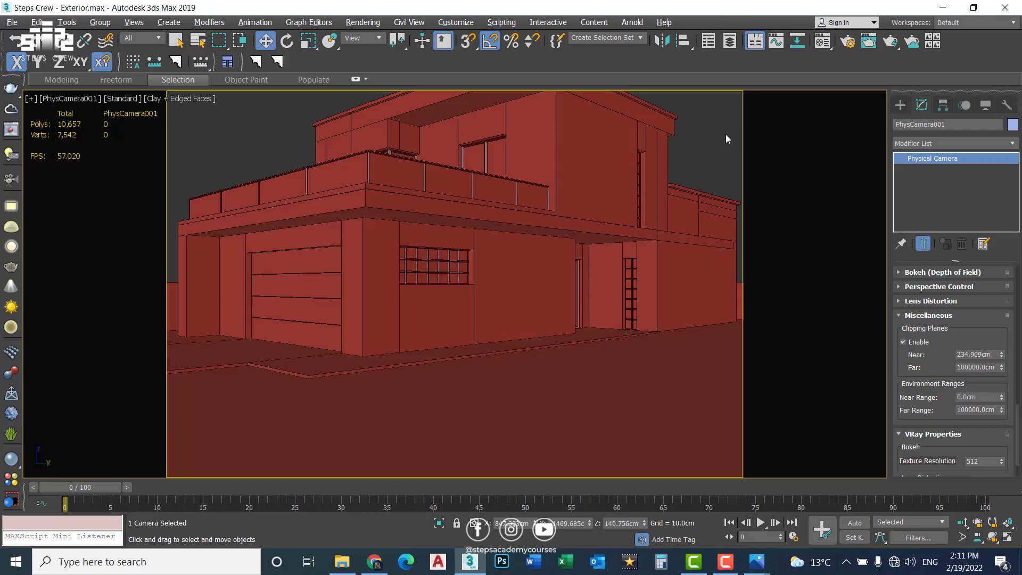
pyautogui.scroll(5, 948, 330)
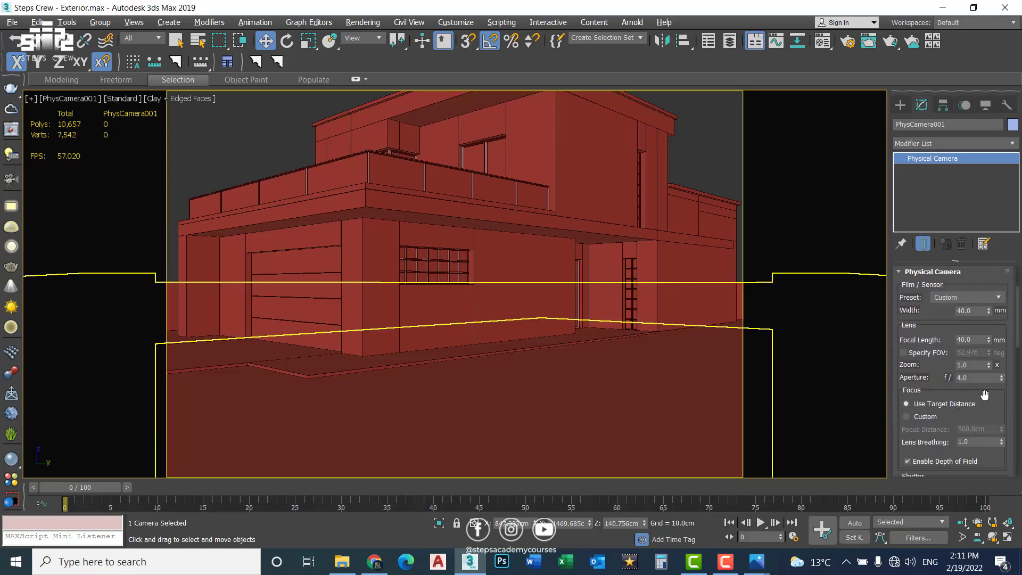
pyautogui.scroll(-3, 985, 395)
pyautogui.scroll(-1, 959, 386)
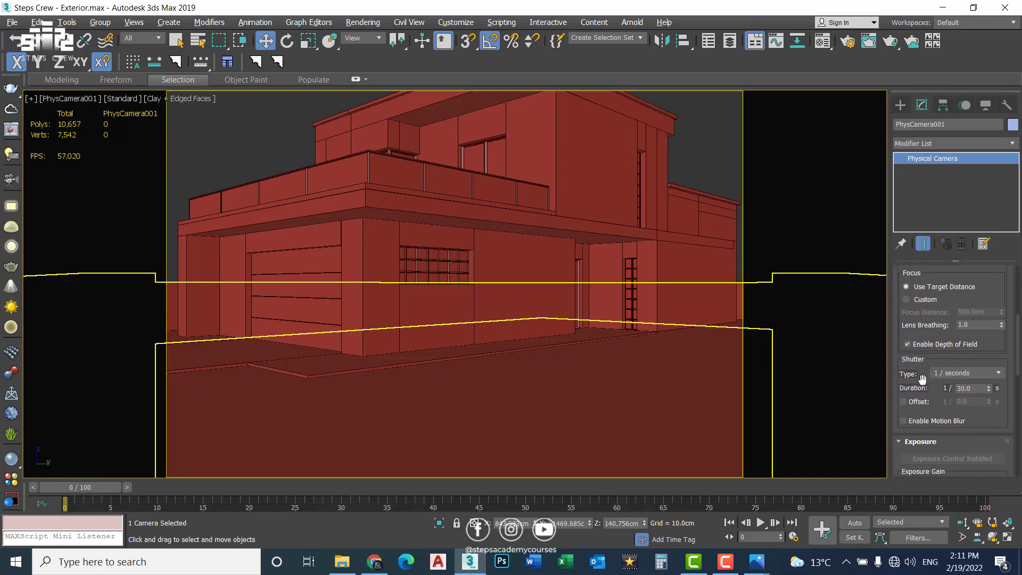
pyautogui.scroll(-1, 923, 379)
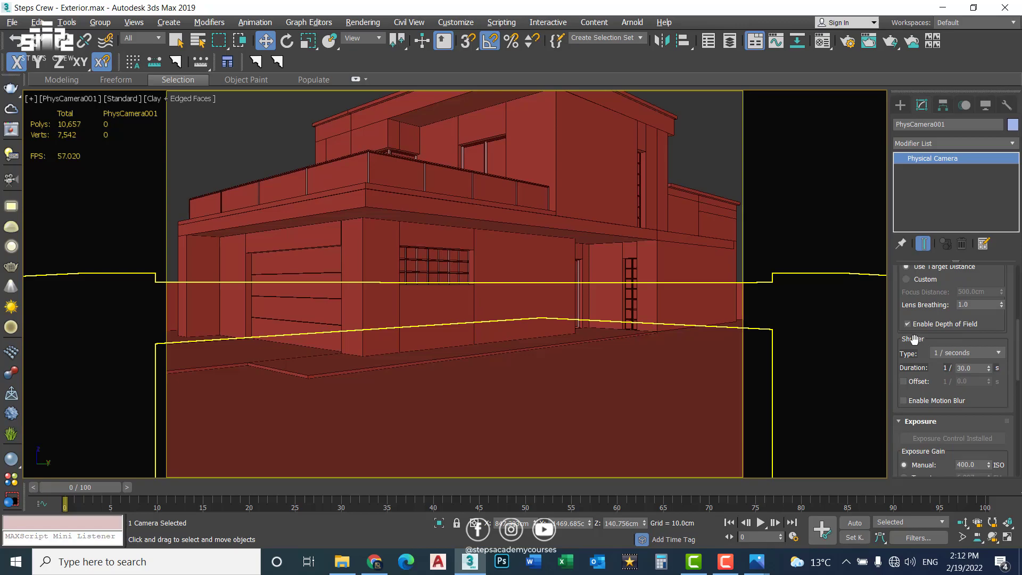
pyautogui.scroll(-3, 937, 349)
pyautogui.scroll(-1, 954, 357)
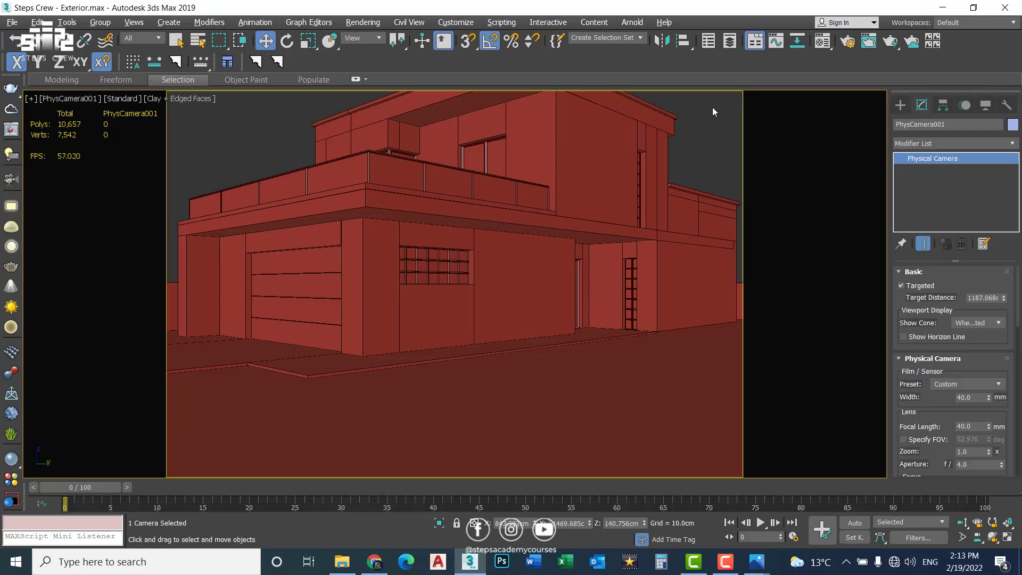
# Step: Truck the camera to reframe the facade, settling at about 160.4 cm height
pyautogui.moveTo(711, 110); pyautogui.dragTo(707, 168, button='middle')
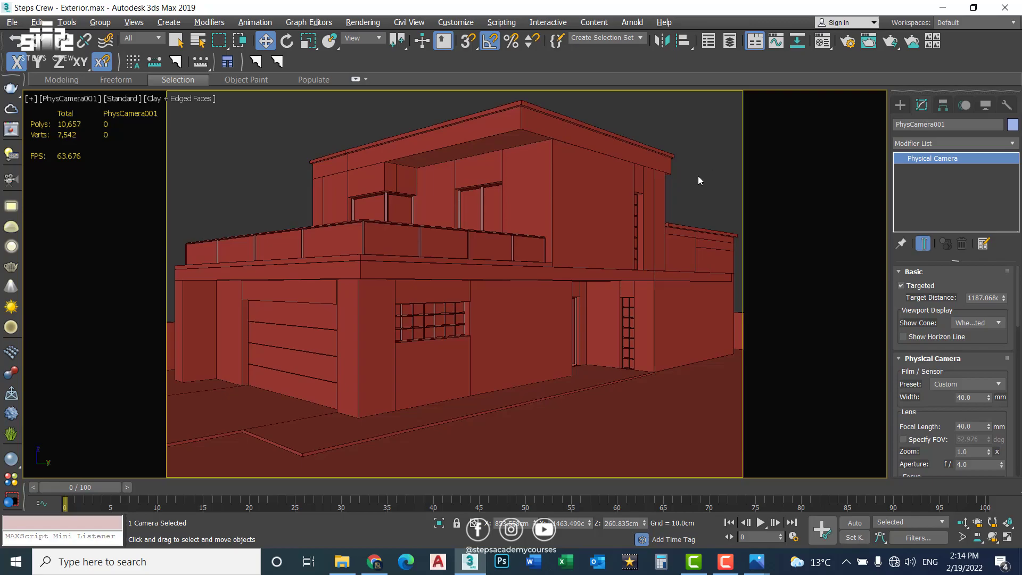
pyautogui.moveTo(700, 181); pyautogui.dragTo(706, 128, button='middle')
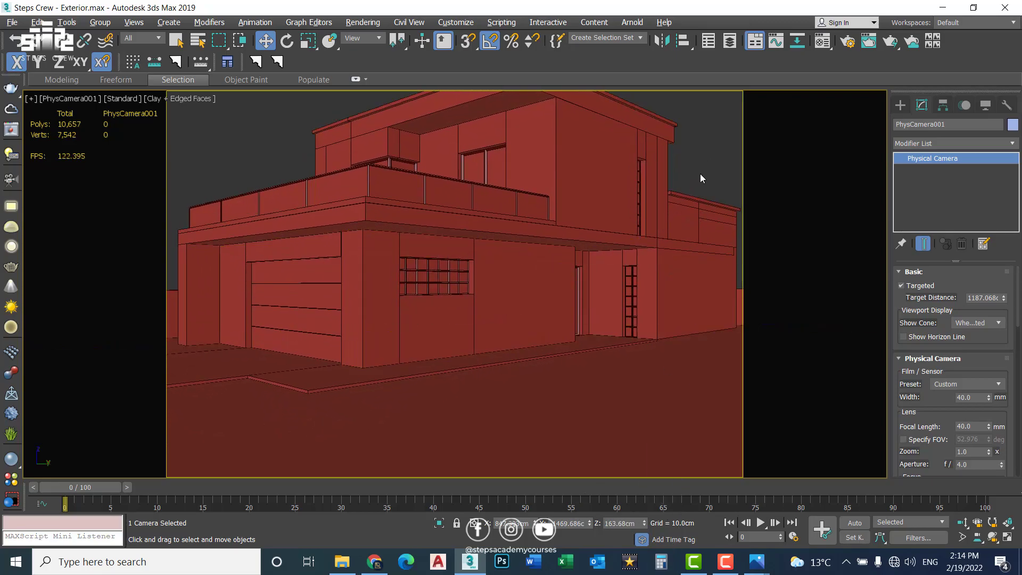
pyautogui.moveTo(704, 156); pyautogui.dragTo(702, 157, button='middle')
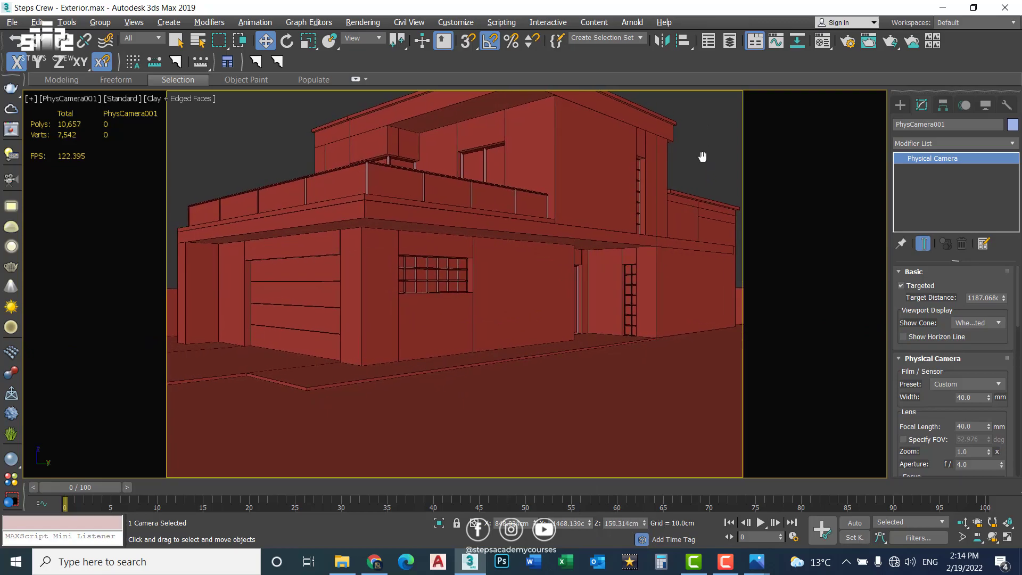
pyautogui.moveTo(703, 157); pyautogui.dragTo(703, 157, button='middle')
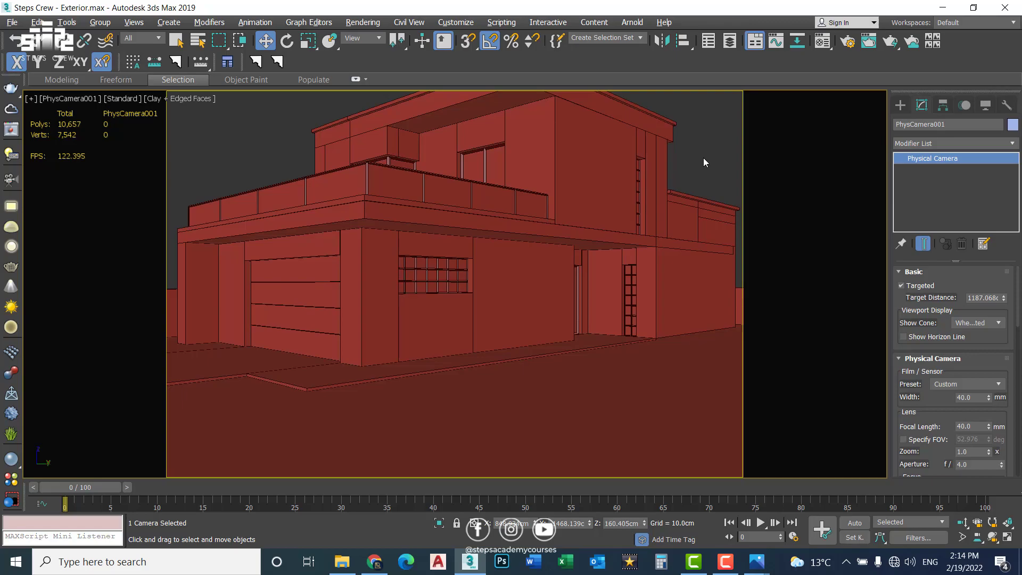
pyautogui.hotkey('alt', 'w')
pyautogui.moveTo(246, 173); pyautogui.dragTo(188, 158, button='middle')
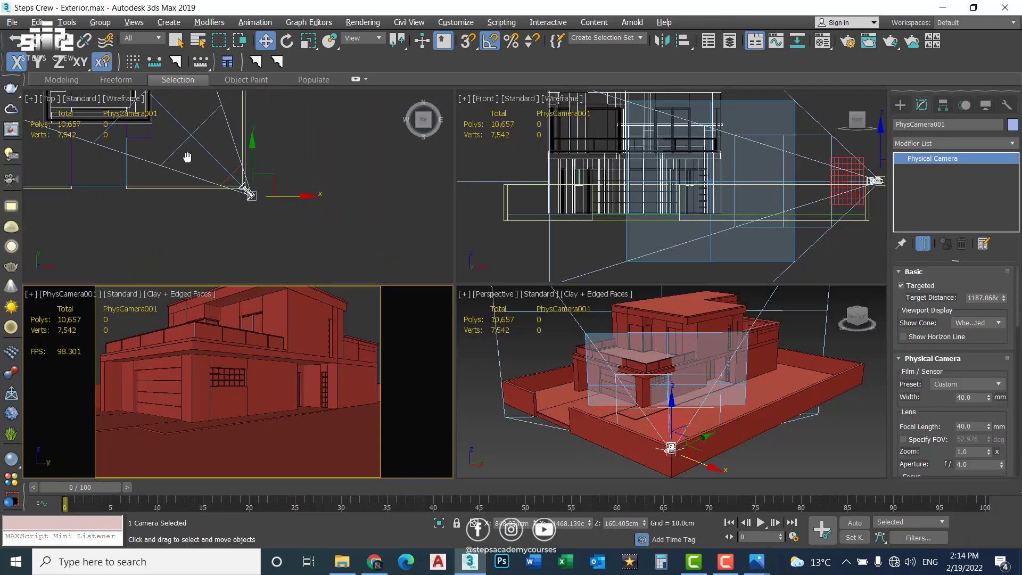
pyautogui.scroll(3, 188, 157)
pyautogui.scroll(1, 225, 149)
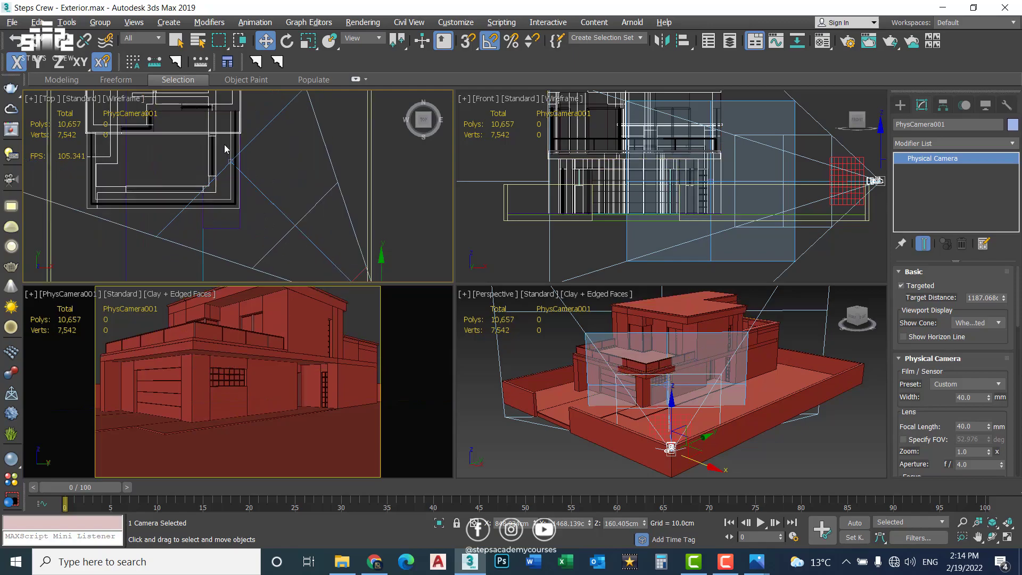
pyautogui.scroll(2, 225, 149)
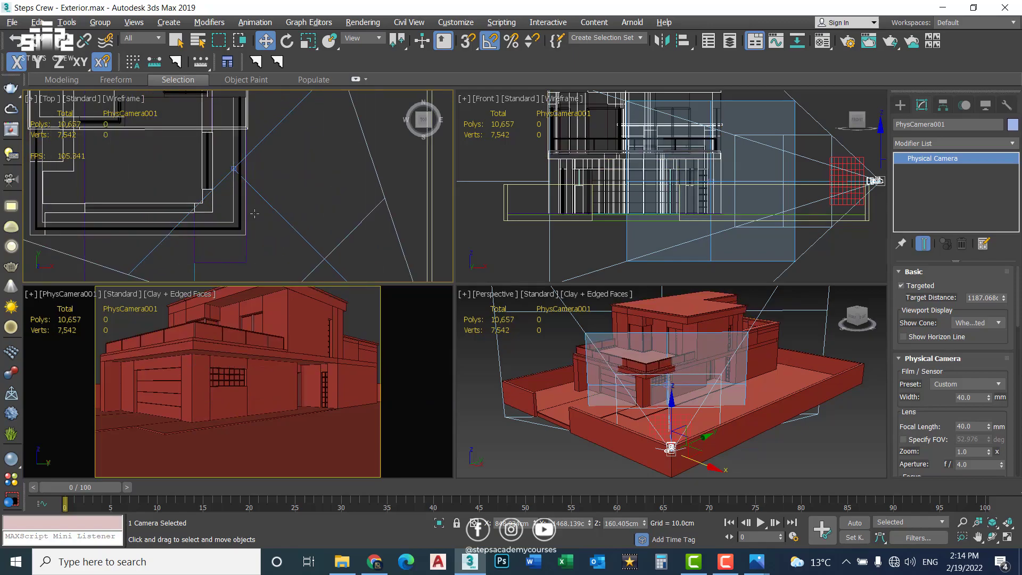
pyautogui.hotkey('alt', 'w')
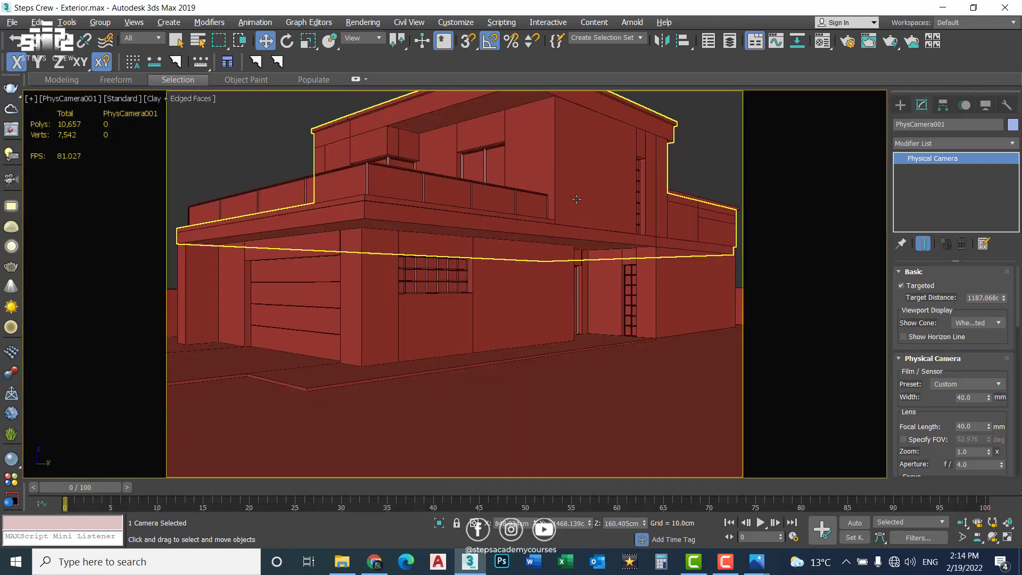
# Step: Select the camera's target and undo a trial vertical move of it
pyautogui.rightClick(700, 136)
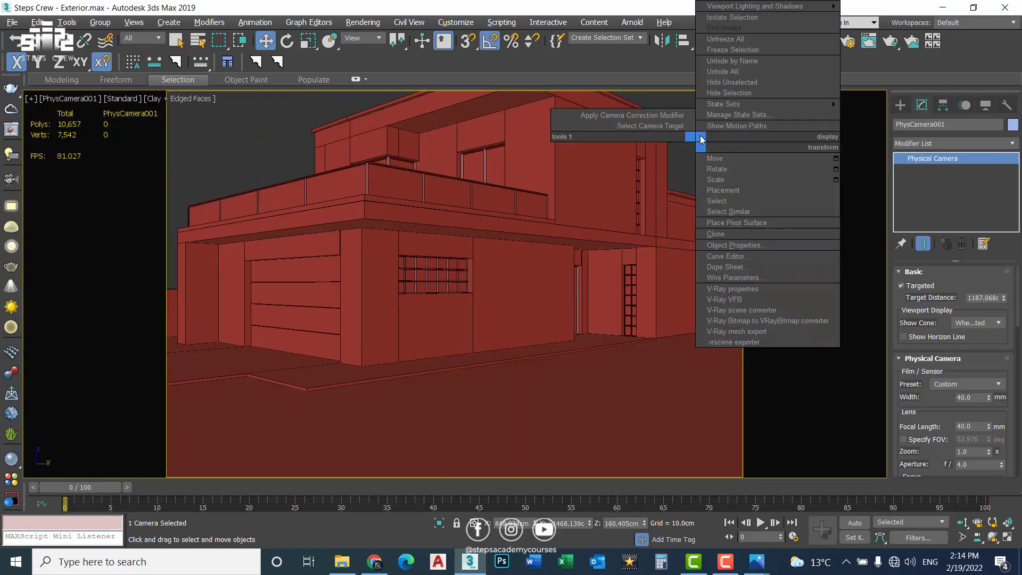
pyautogui.click(654, 127)
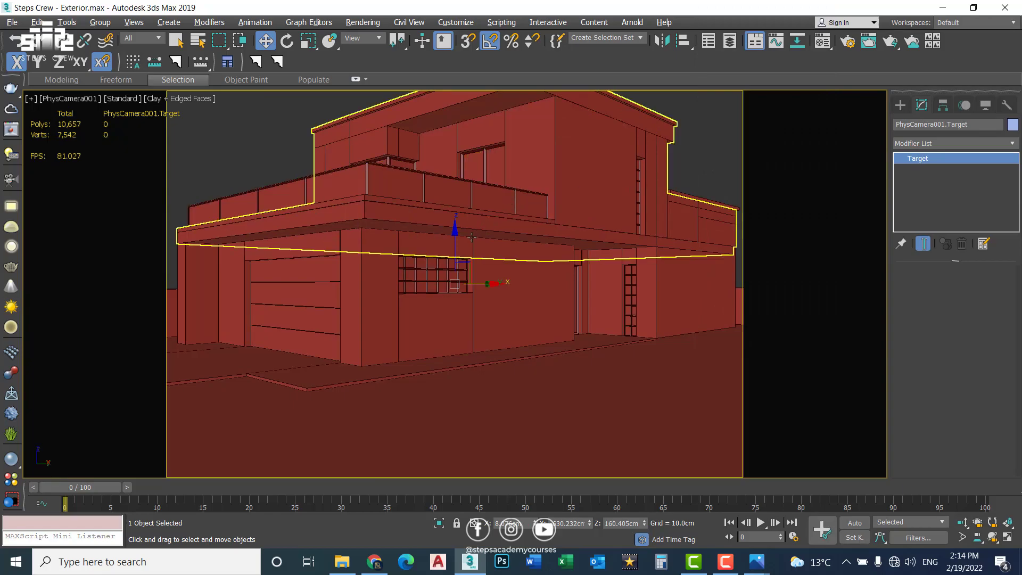
pyautogui.moveTo(454, 244); pyautogui.dragTo(449, 201)
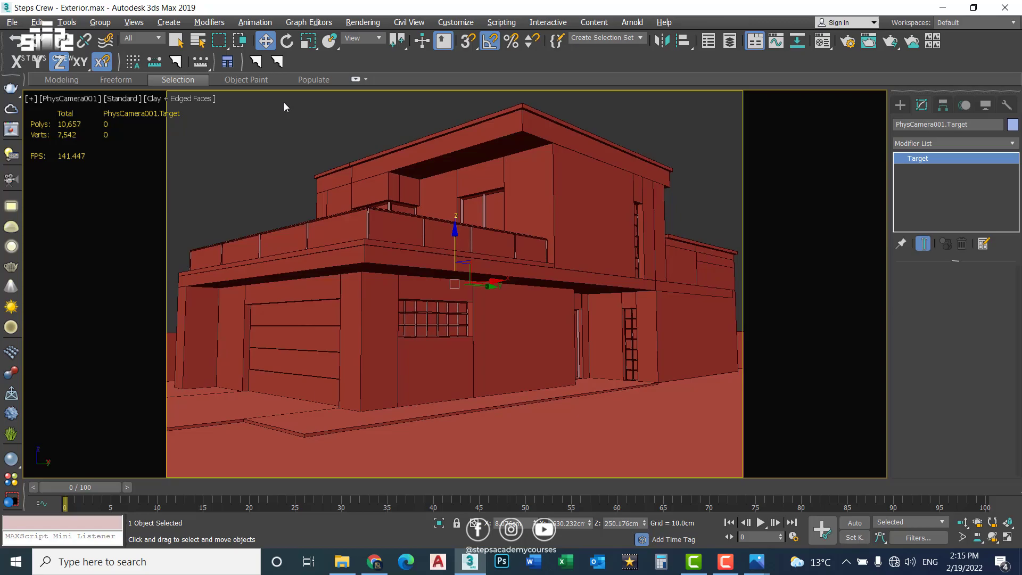
pyautogui.hotkey('ctrl', 'z')
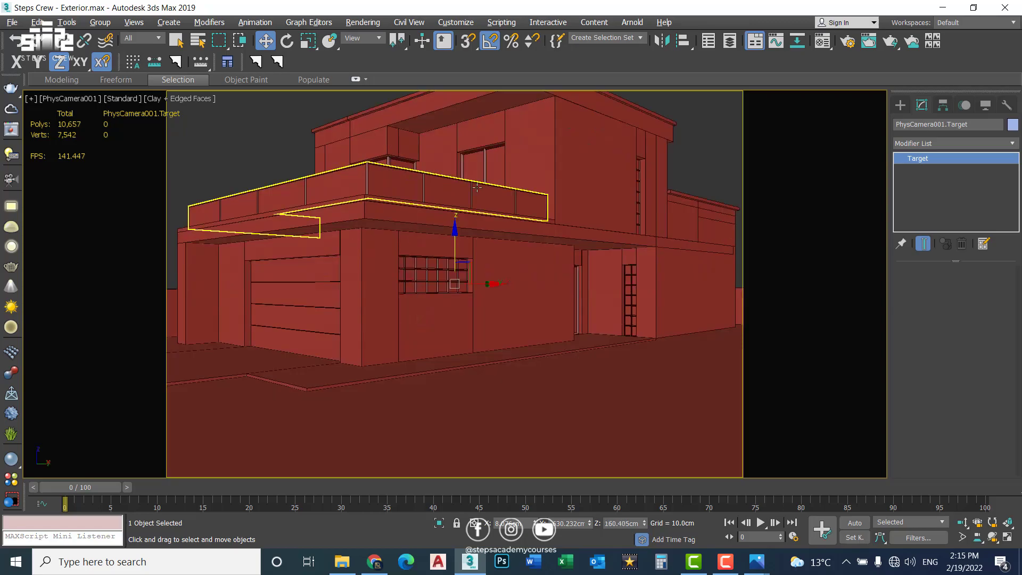
# Step: Move the camera target so the whole two-storey house, roof included, fits the frame
pyautogui.hotkey('alt', 'w')
pyautogui.scroll(2, 739, 158)
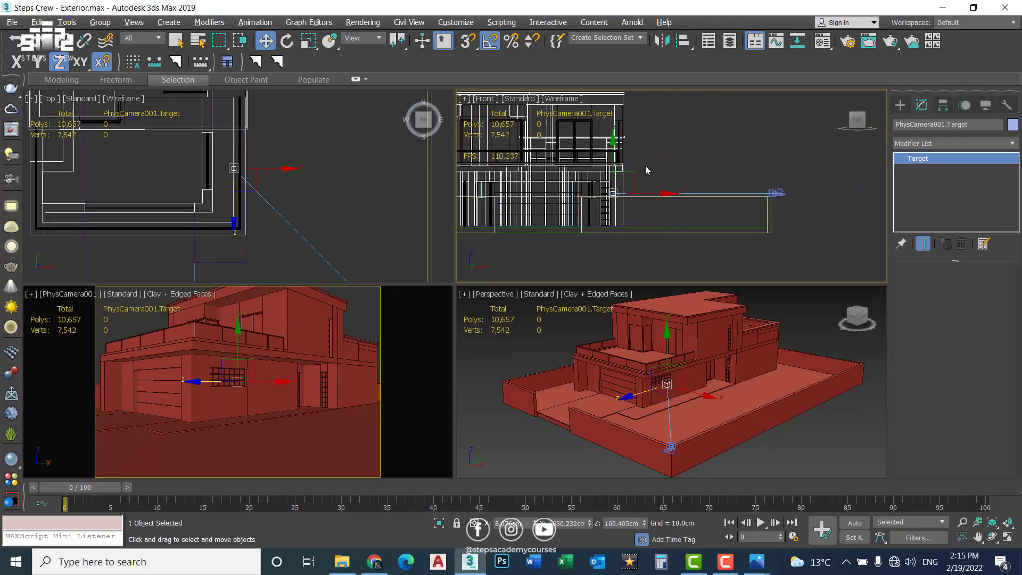
pyautogui.scroll(2, 645, 165)
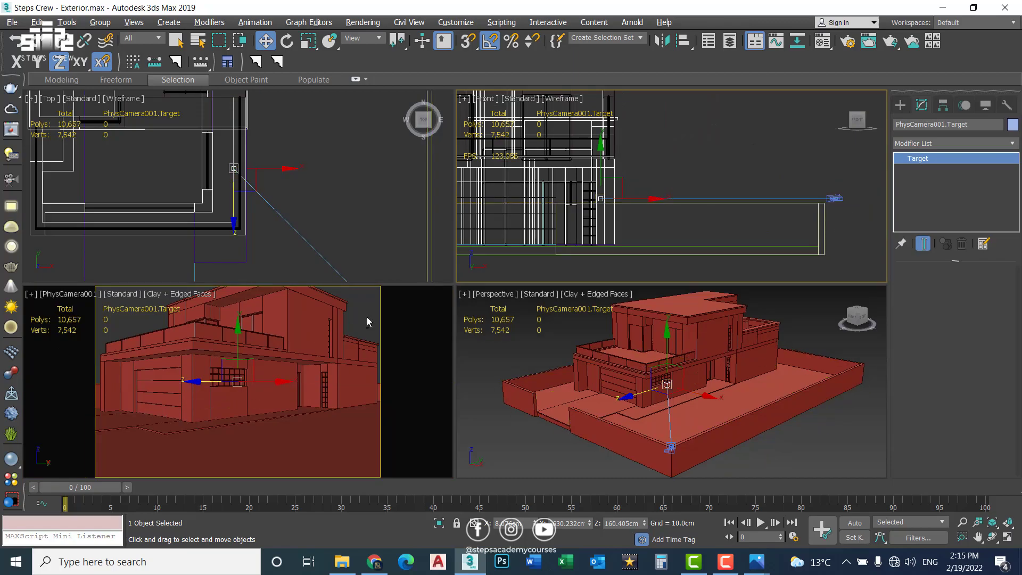
pyautogui.hotkey('alt', 'w')
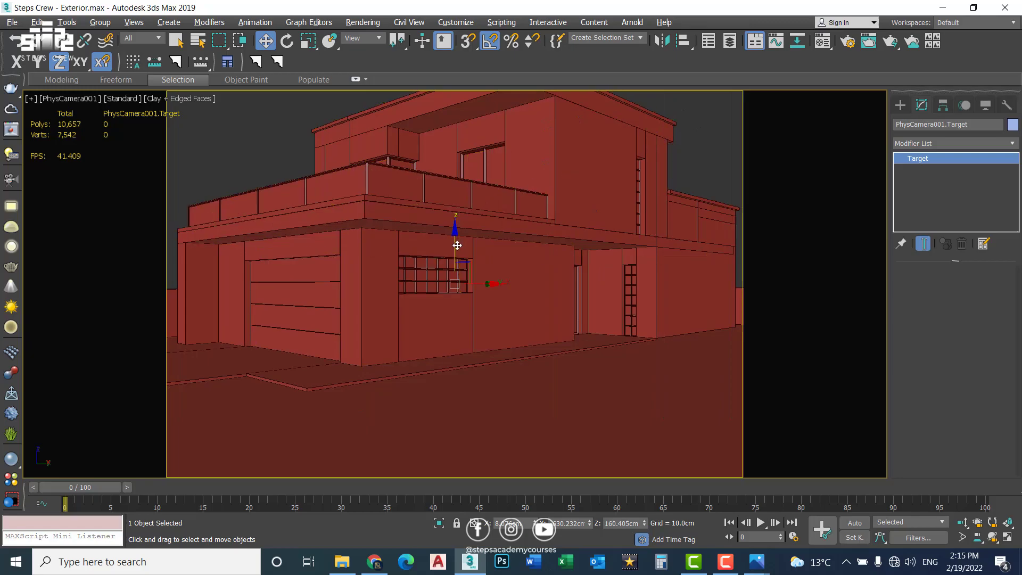
pyautogui.moveTo(459, 225)
pyautogui.mouseDown()
pyautogui.moveTo(451, 188)
pyautogui.moveTo(395, 155)
pyautogui.mouseUp()
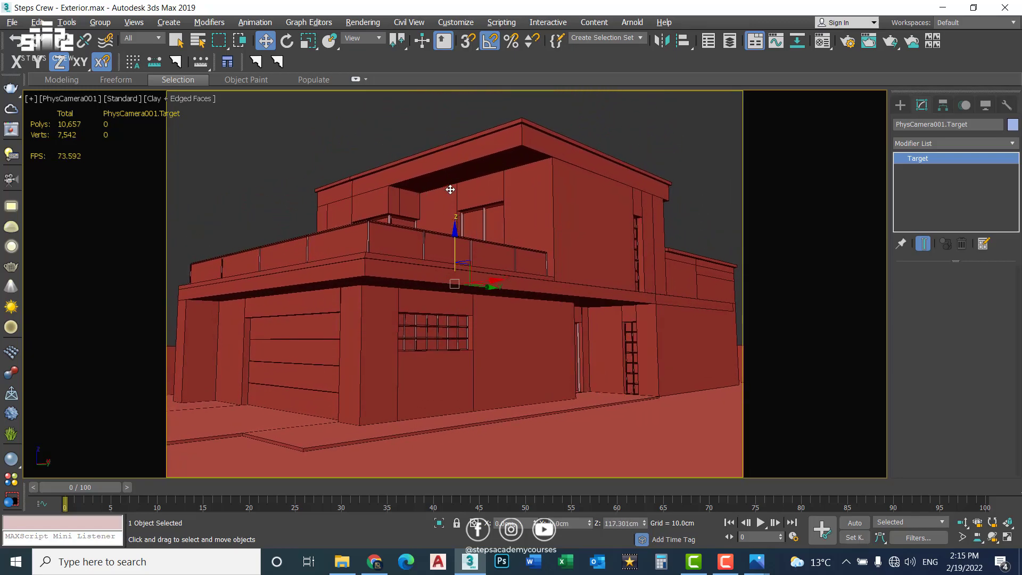
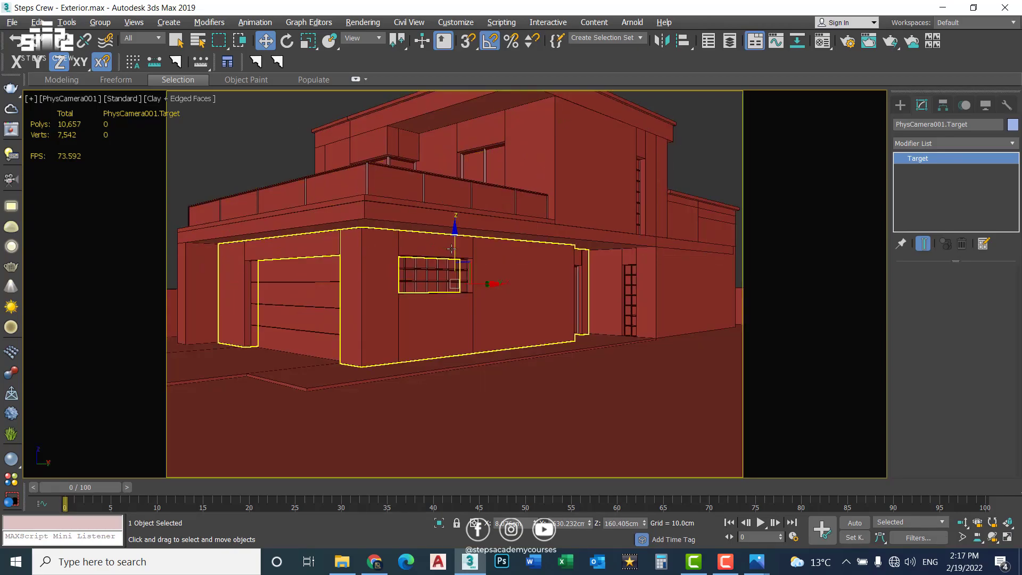
# Step: Move the PhysCamera001 target to frame the whole two-storey house, then select the camera
pyautogui.moveTo(452, 249); pyautogui.dragTo(452, 187)
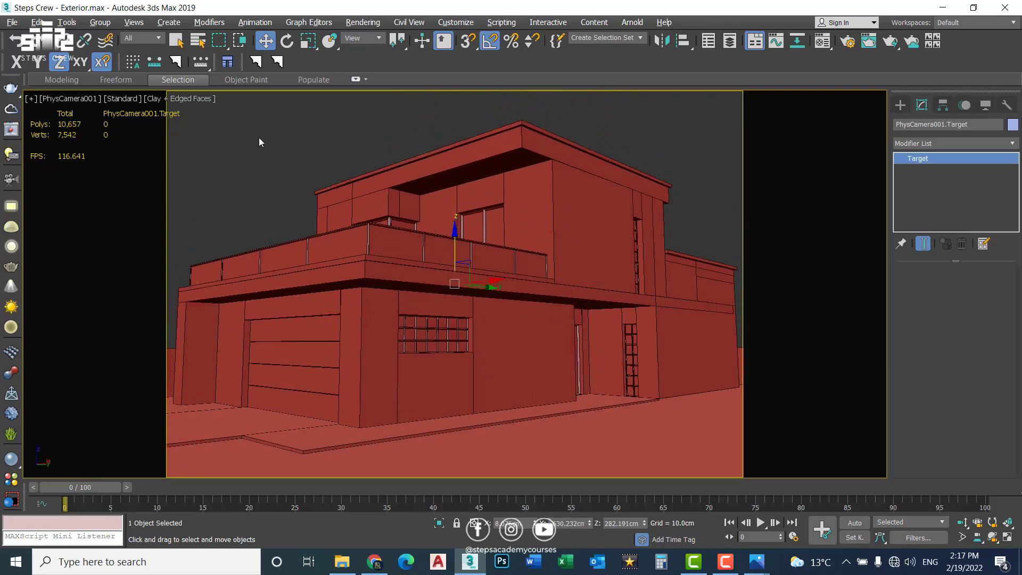
pyautogui.hotkey('alt', 'w')
pyautogui.rightClick(241, 129)
pyautogui.click(213, 127)
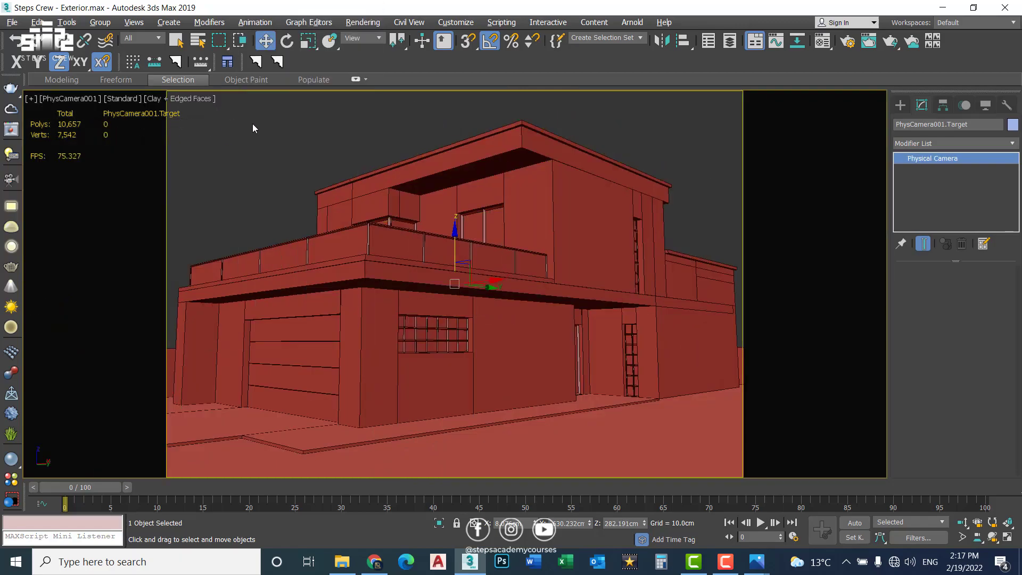
# Step: Enable Auto Vertical Tilt Correction in the physical camera's Perspective Control rollout and check the camera view
pyautogui.moveTo(1019, 301); pyautogui.dragTo(1020, 405)
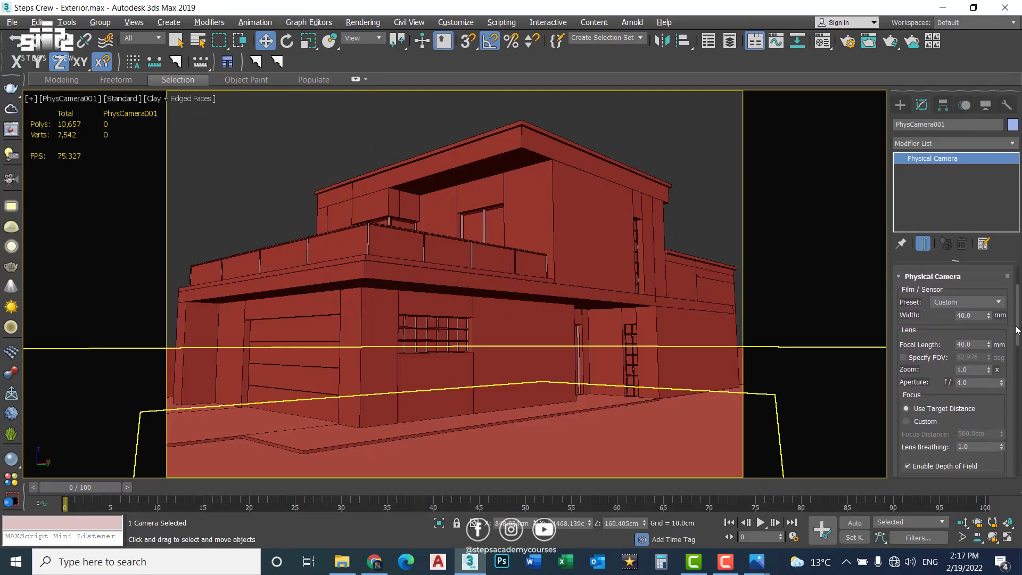
pyautogui.click(939, 427)
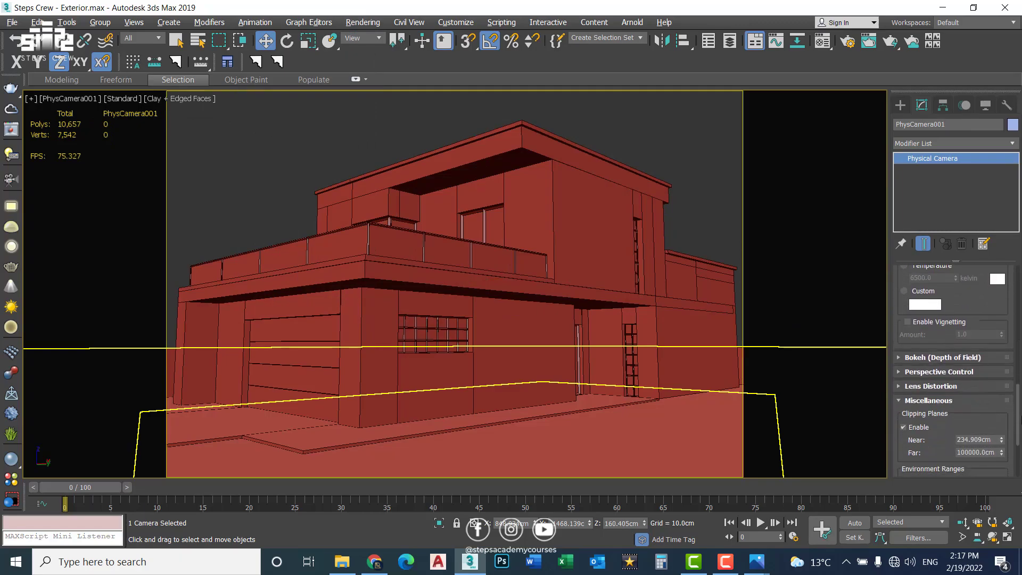
pyautogui.scroll(-2, 946, 376)
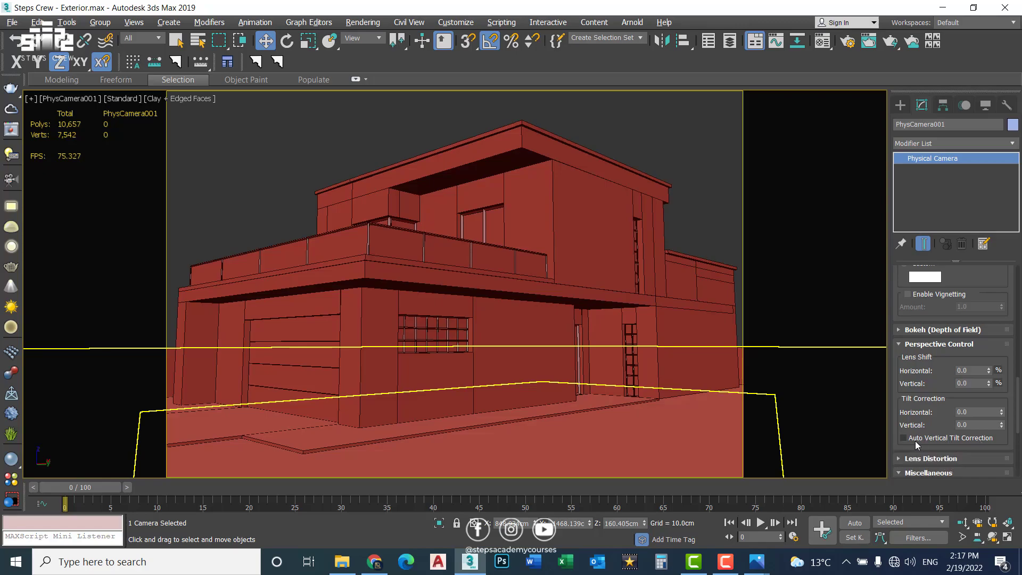
pyautogui.click(915, 441)
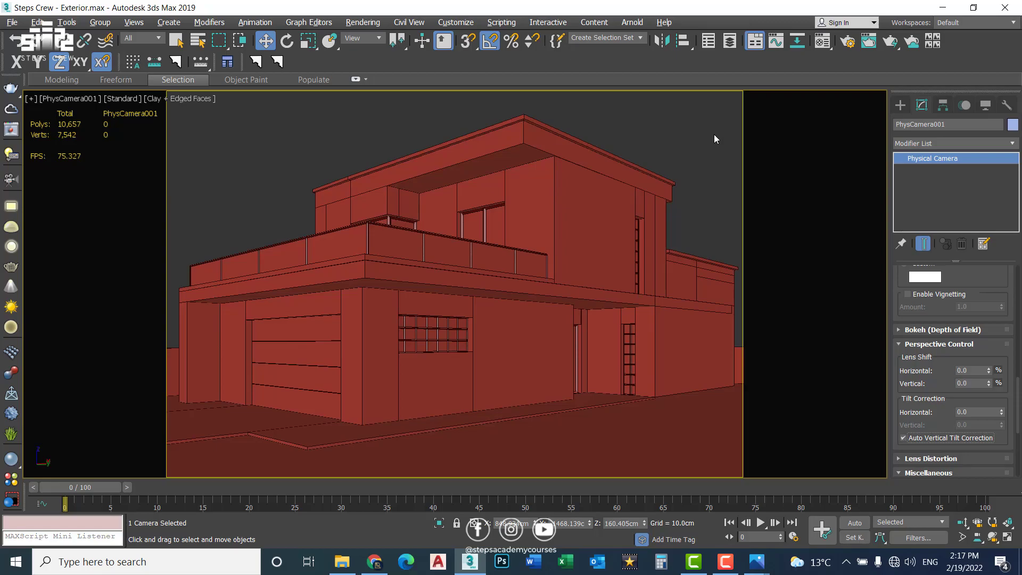
pyautogui.hotkey('alt', 'w')
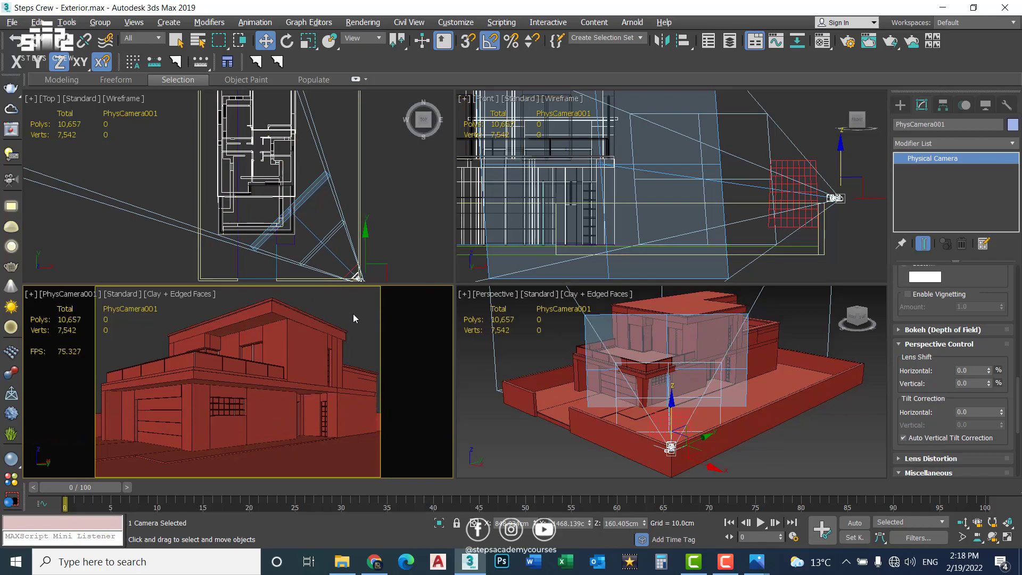
pyautogui.hotkey('alt', 'w')
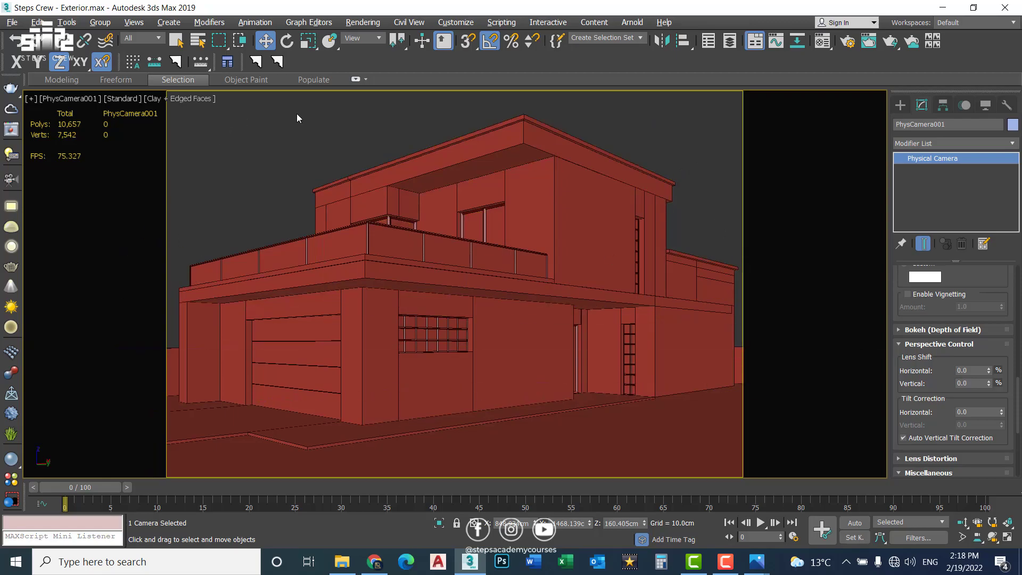
# Step: Nudge the PhysCamera001 target slightly along Y, then switch the selection back to the camera
pyautogui.rightClick(373, 123)
pyautogui.click(335, 126)
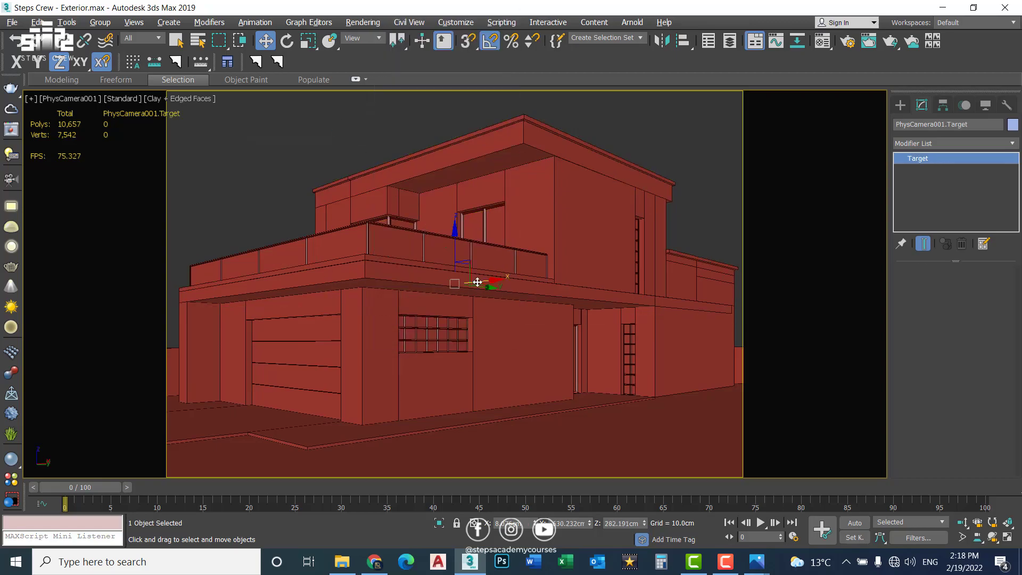
pyautogui.moveTo(484, 288); pyautogui.dragTo(484, 285)
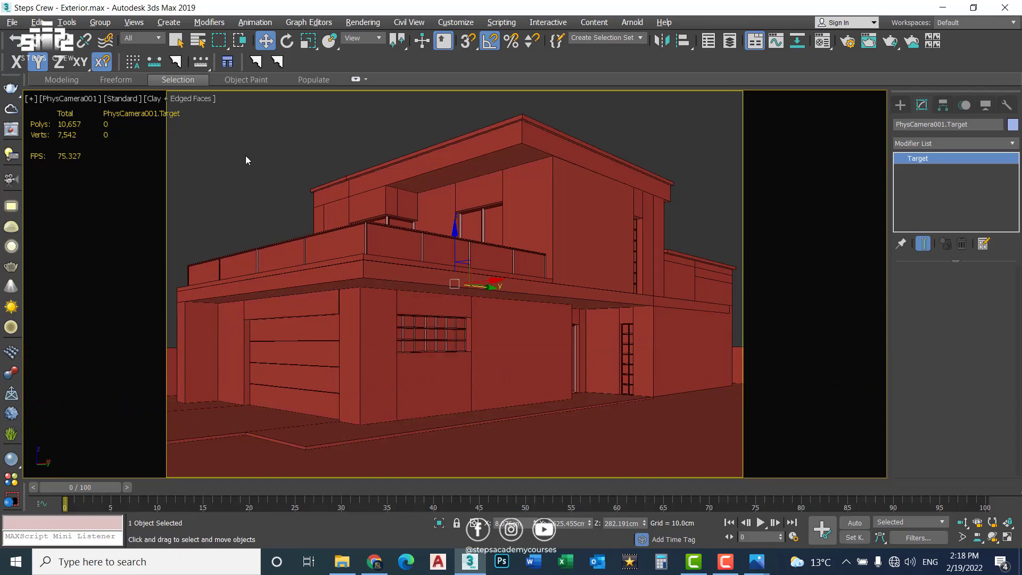
pyautogui.press('pageup')
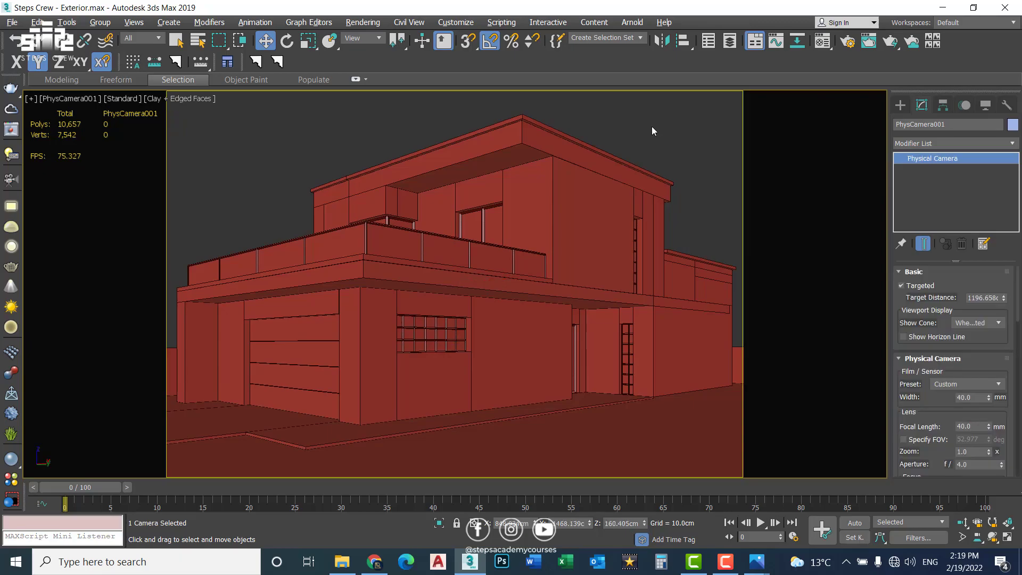